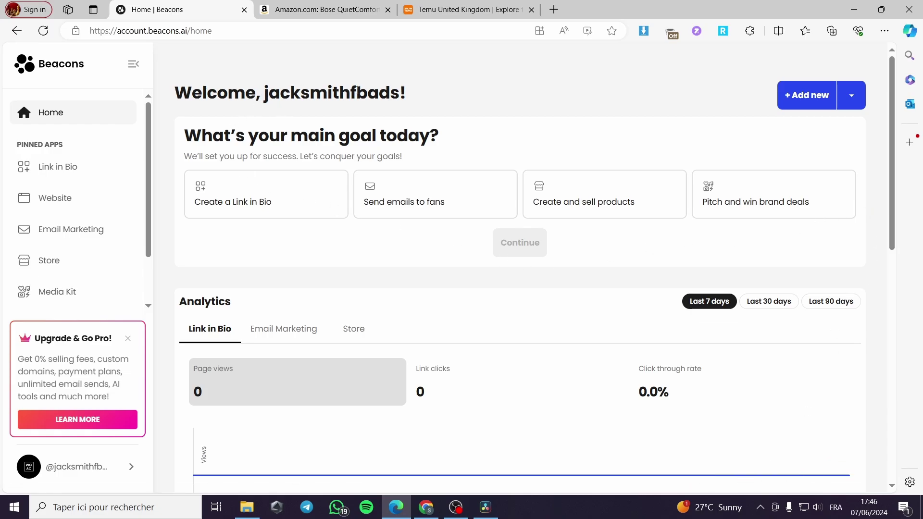
Look over the Amazon headphones product page and the Temu storefront, and return to the Beacons dashboard.
click(317, 4)
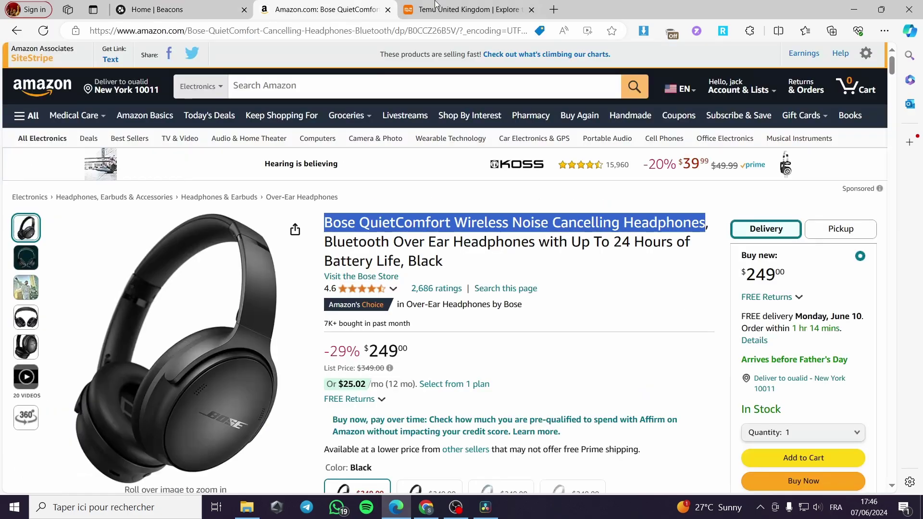
key(ctrl+Tab)
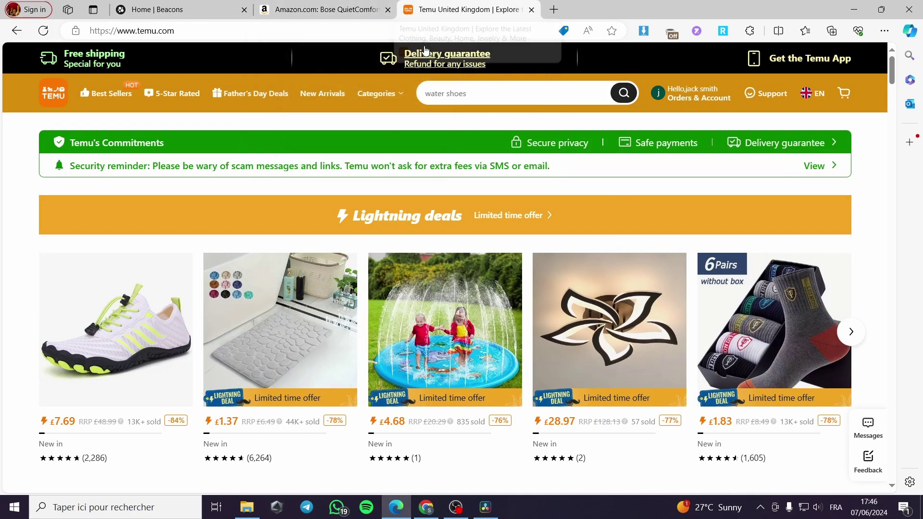
mouse_move(321, 6)
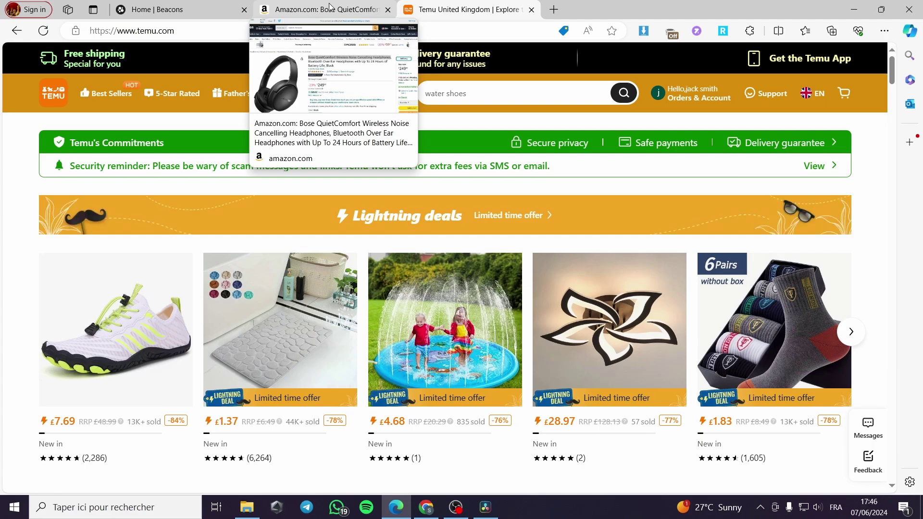
click(321, 7)
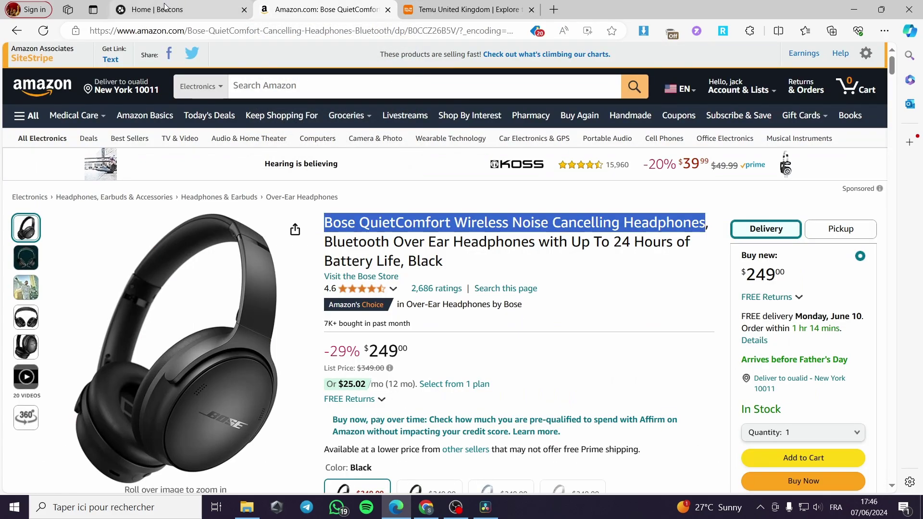
click(165, 7)
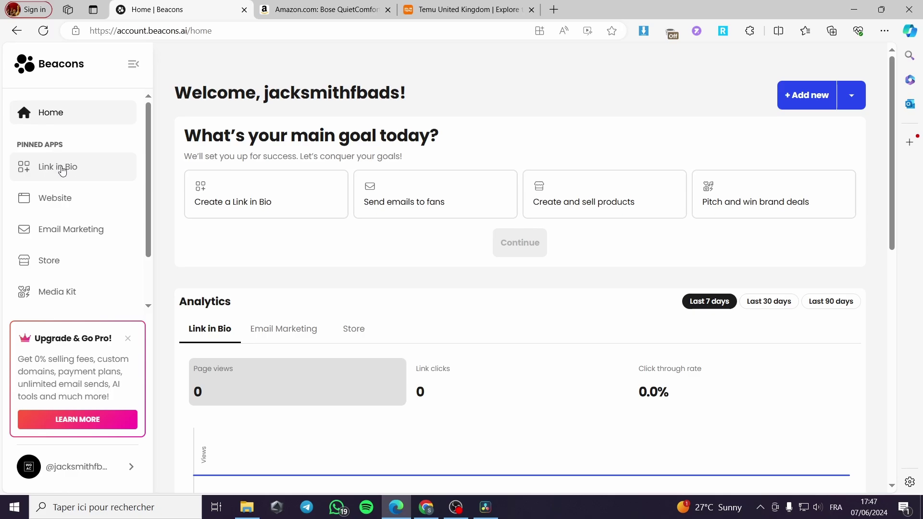
Open the Beacons Store and examine the existing products and the product types offered for a new product.
click(62, 260)
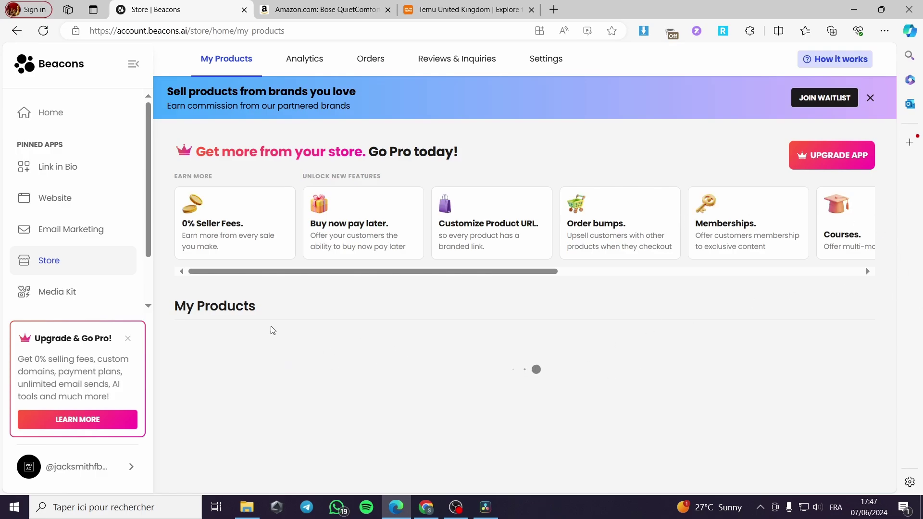
scroll(353, 363, down, 3)
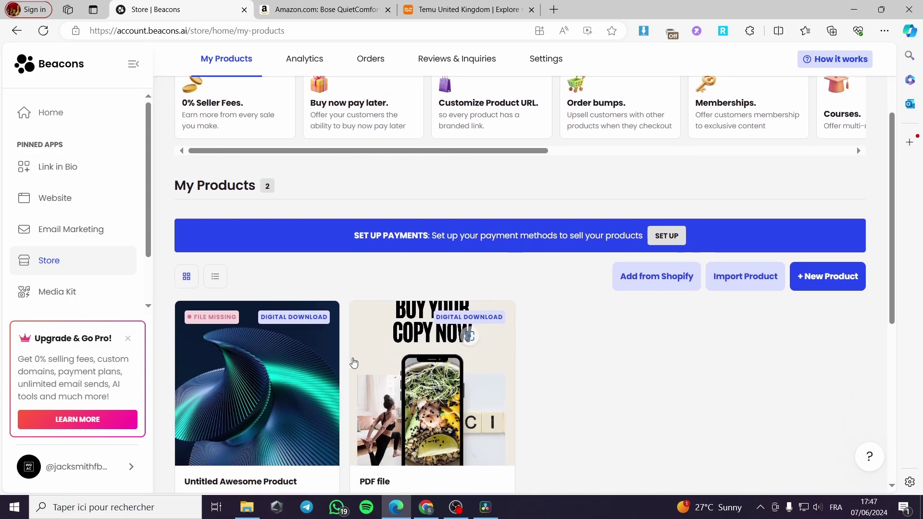
scroll(354, 362, down, 3)
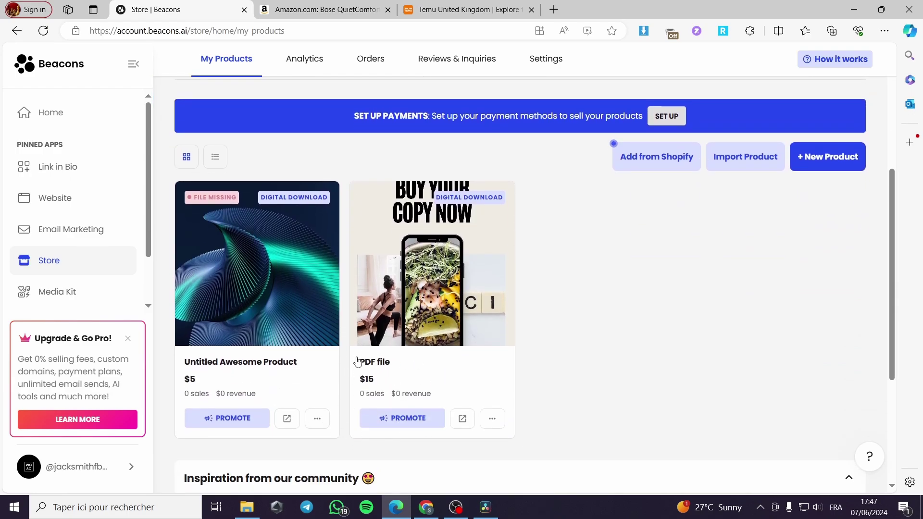
click(821, 159)
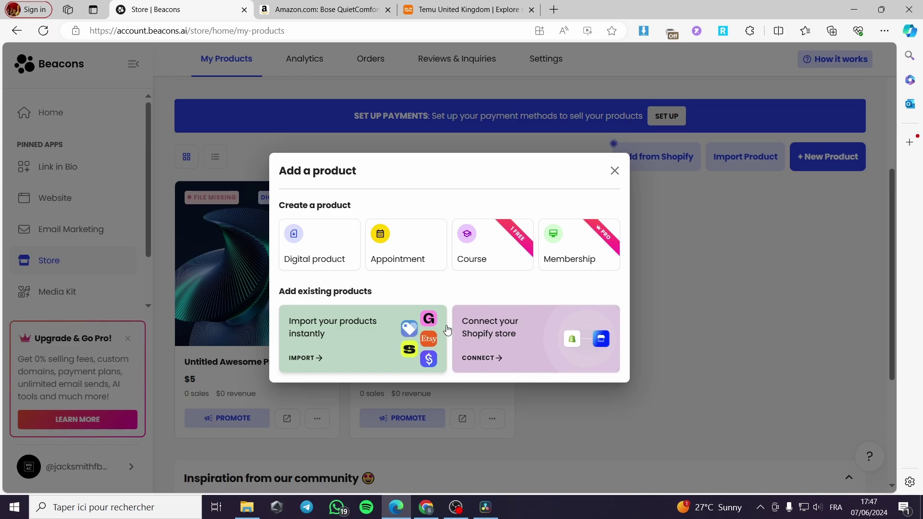
click(614, 171)
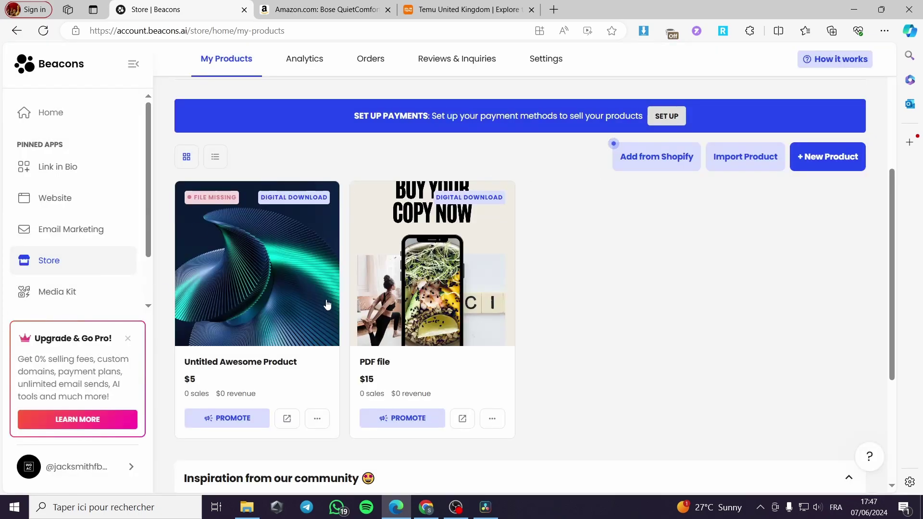
scroll(327, 304, up, 5)
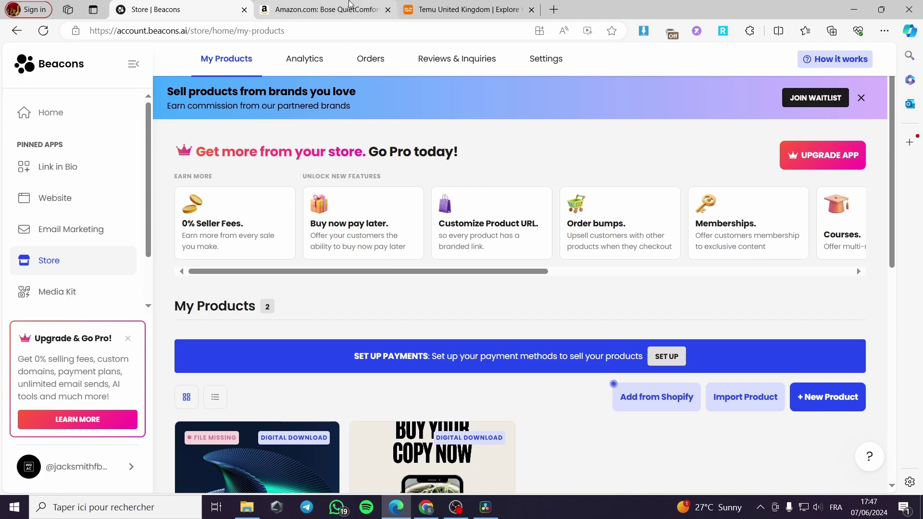
Switch past the Amazon product page to the Temu site and open its Affiliate & Influencer program page.
click(349, 6)
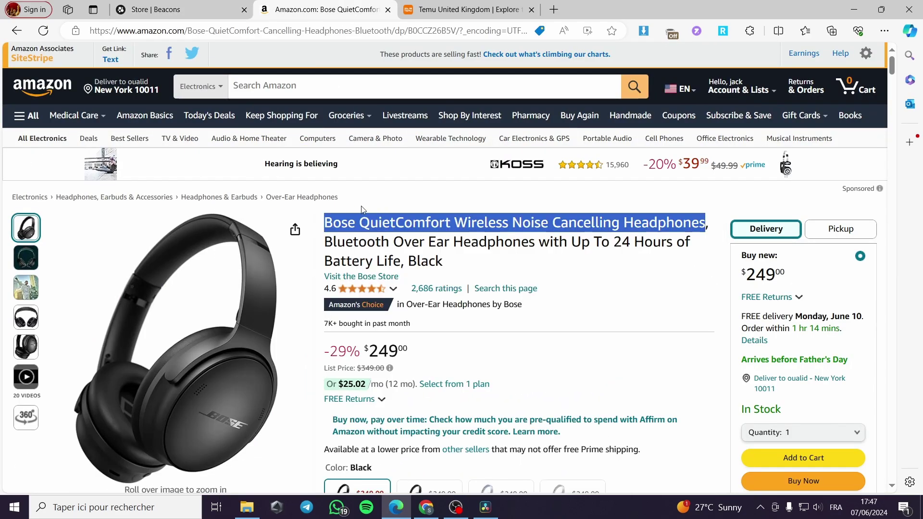
click(390, 206)
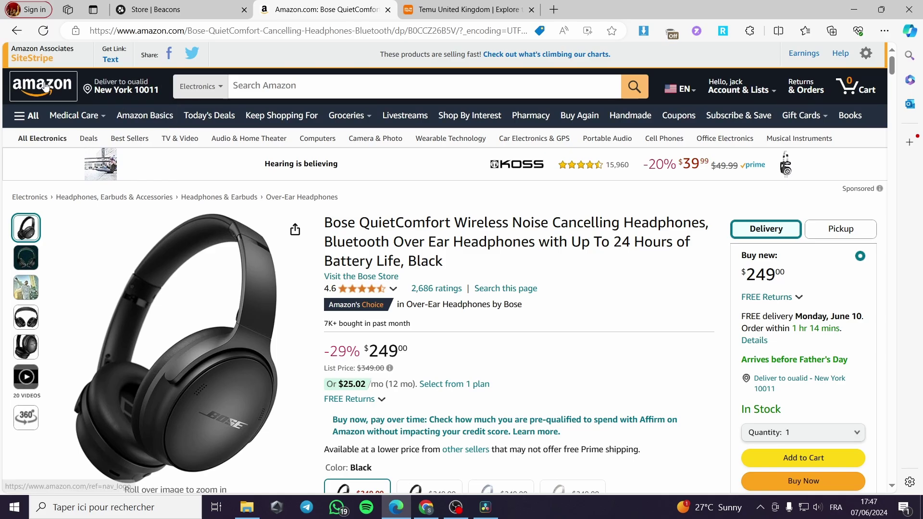
click(463, 10)
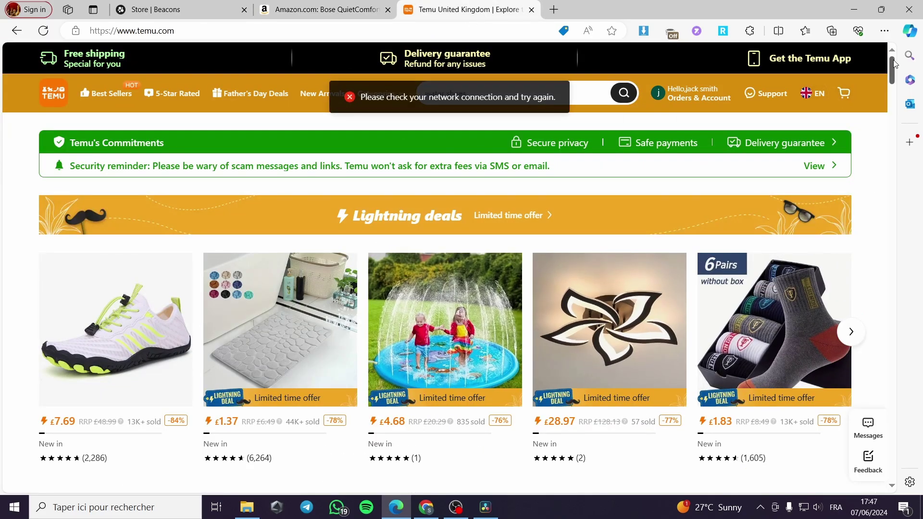
drag(895, 64, 921, 472)
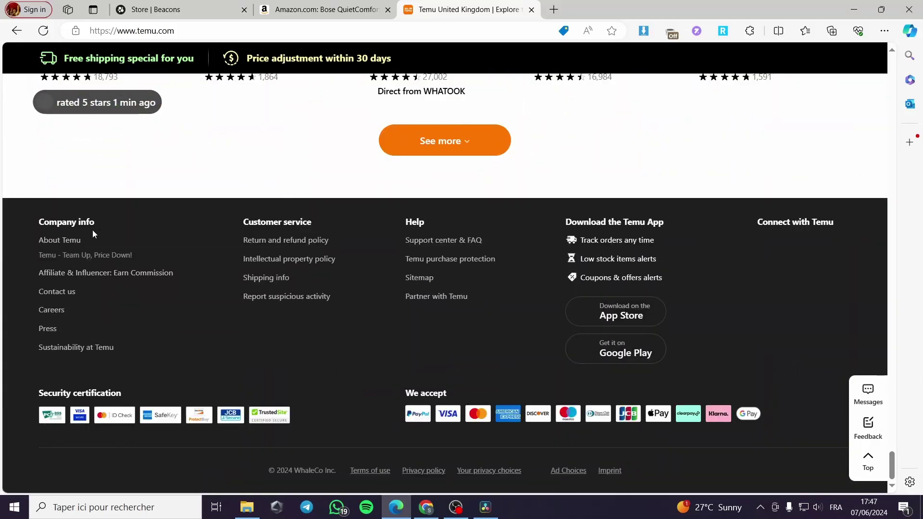
click(68, 274)
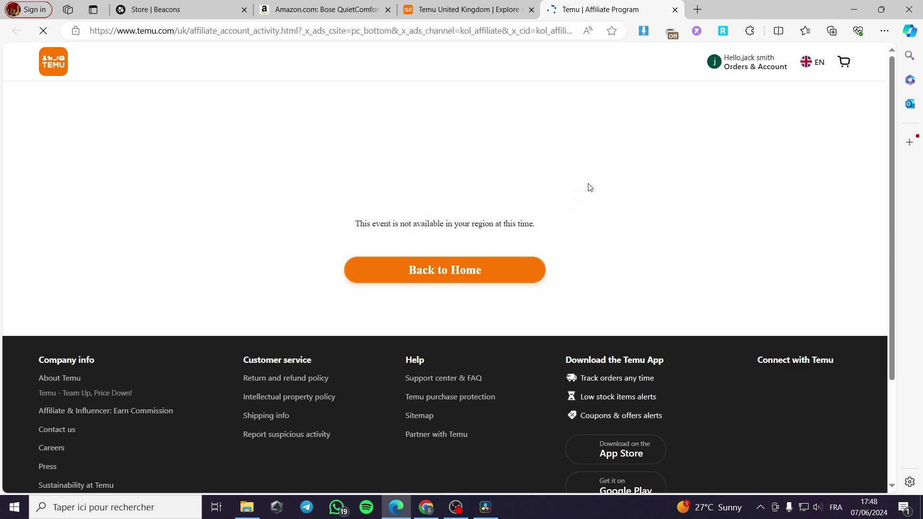
Turn on the VPN extension with the United States location and reload the Temu affiliate page.
click(672, 32)
click(553, 57)
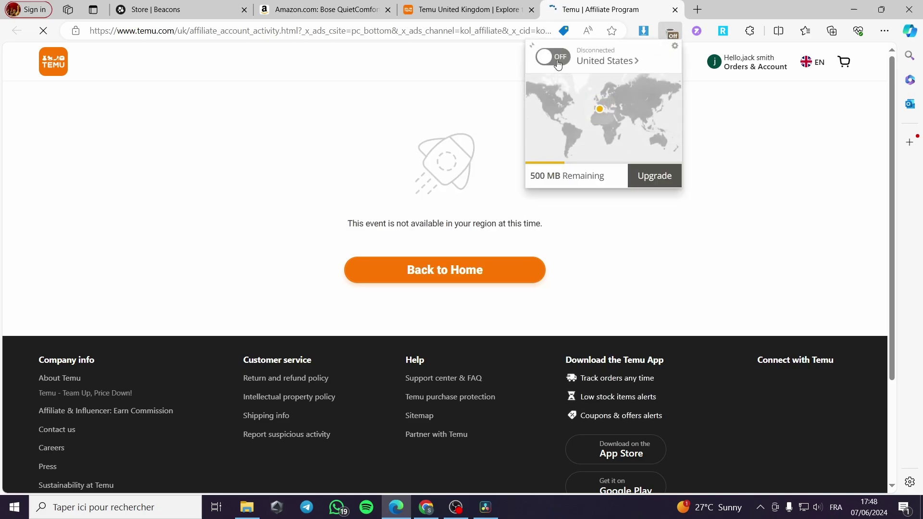
click(450, 154)
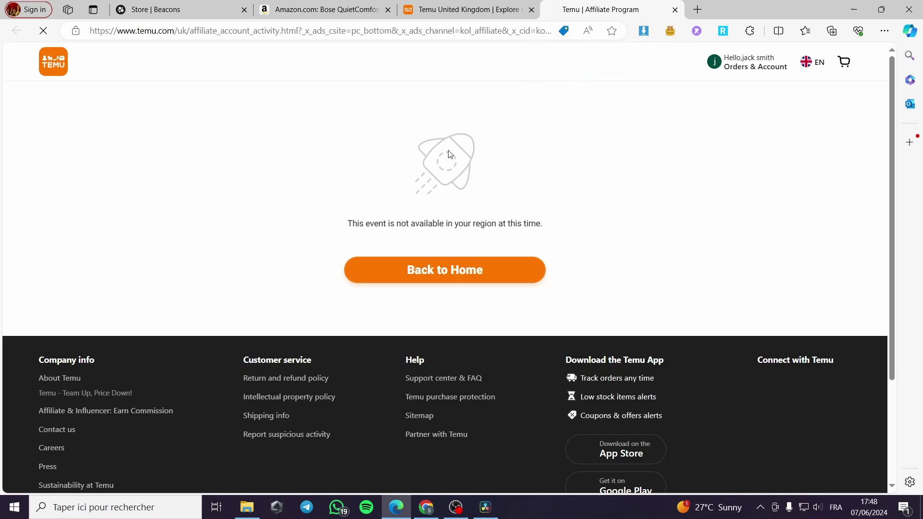
click(44, 33)
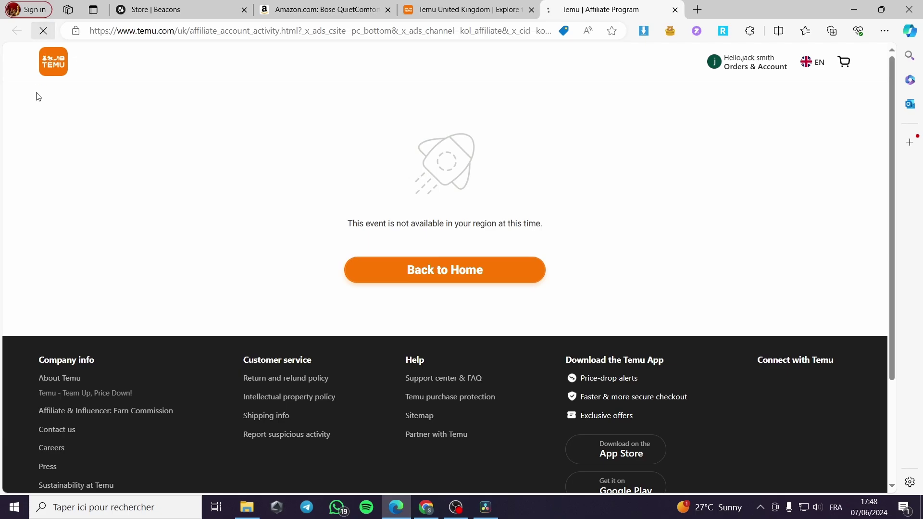
click(552, 154)
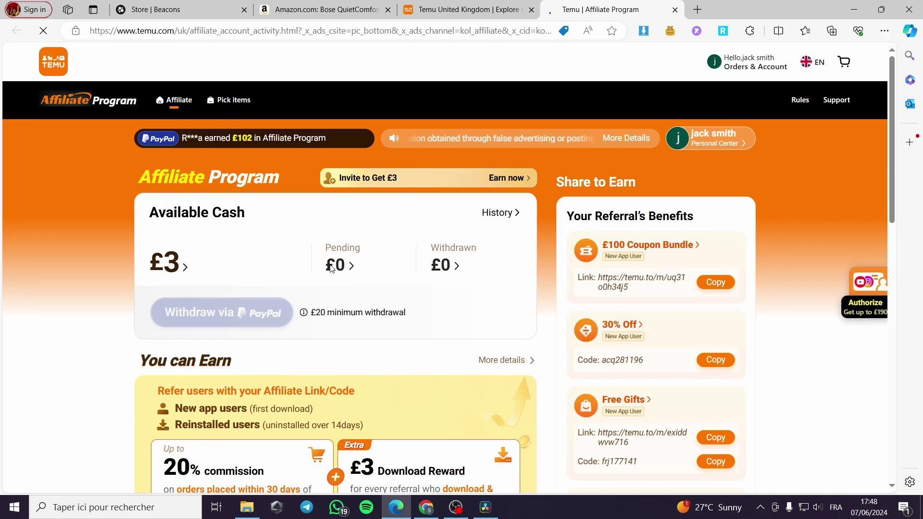
Review the Temu Affiliate Program's earnings overview and open the list of items to pick and share.
scroll(426, 335, down, 3)
scroll(513, 325, up, 3)
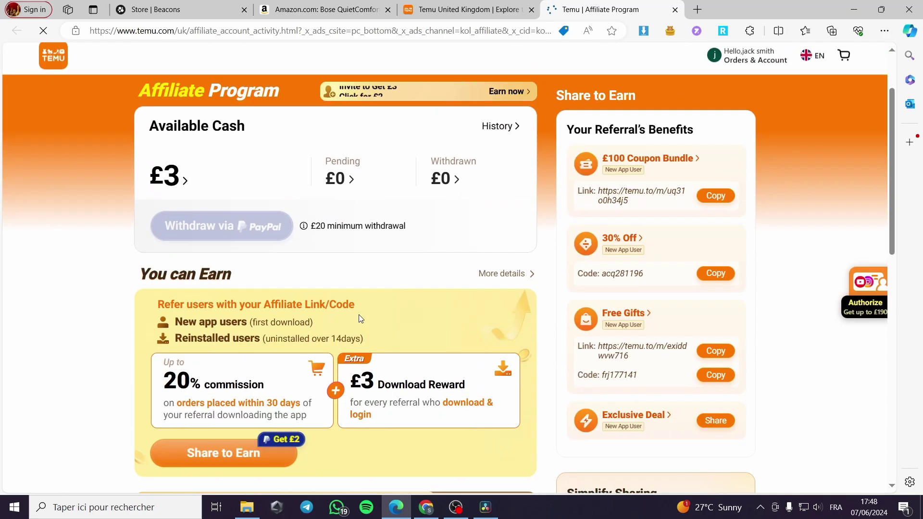
click(223, 108)
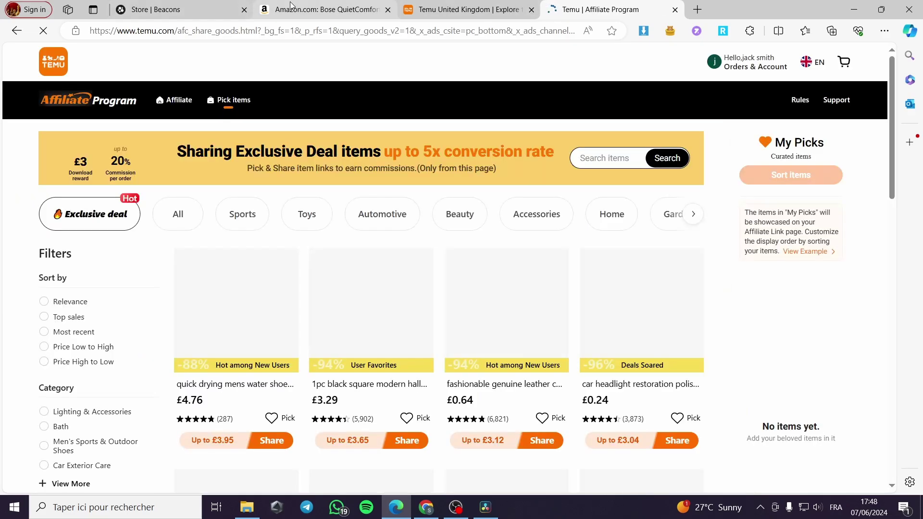
Return to Beacons, open the Link in Bio editor and review the Home page's blocks and phone preview.
click(169, 6)
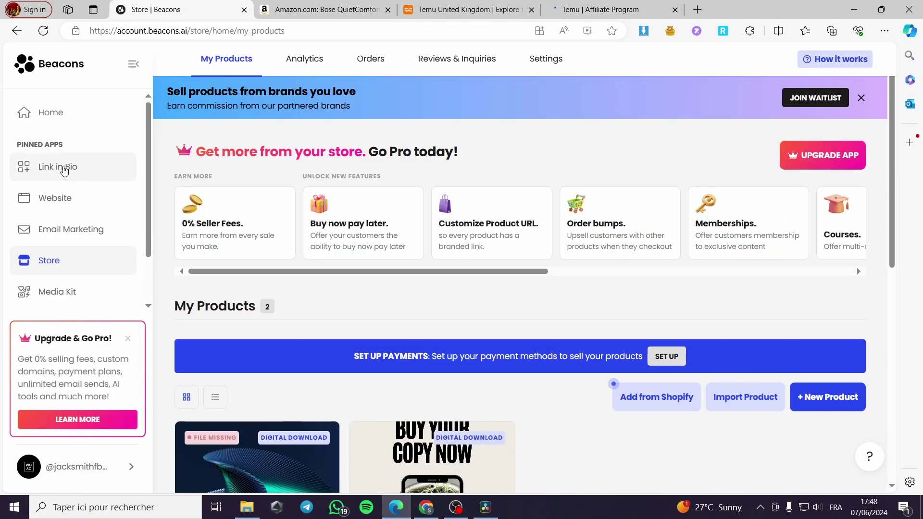
click(44, 168)
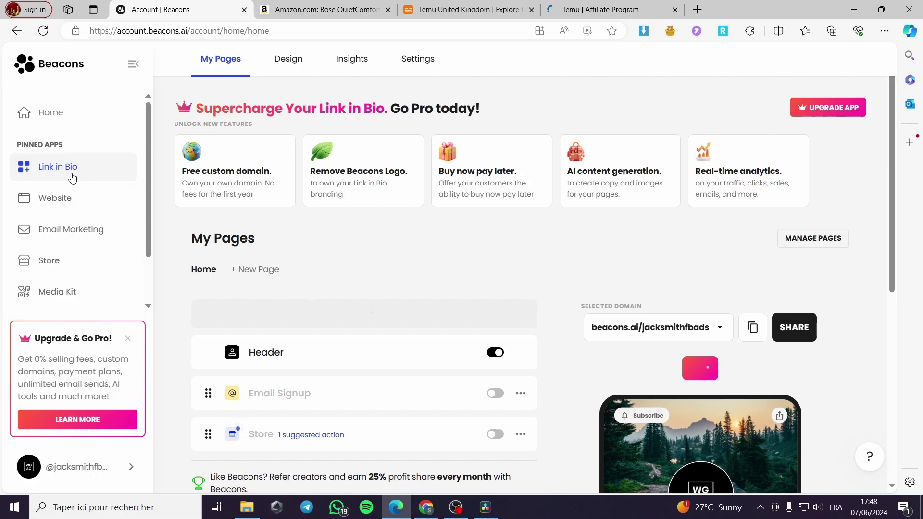
scroll(511, 260, down, 3)
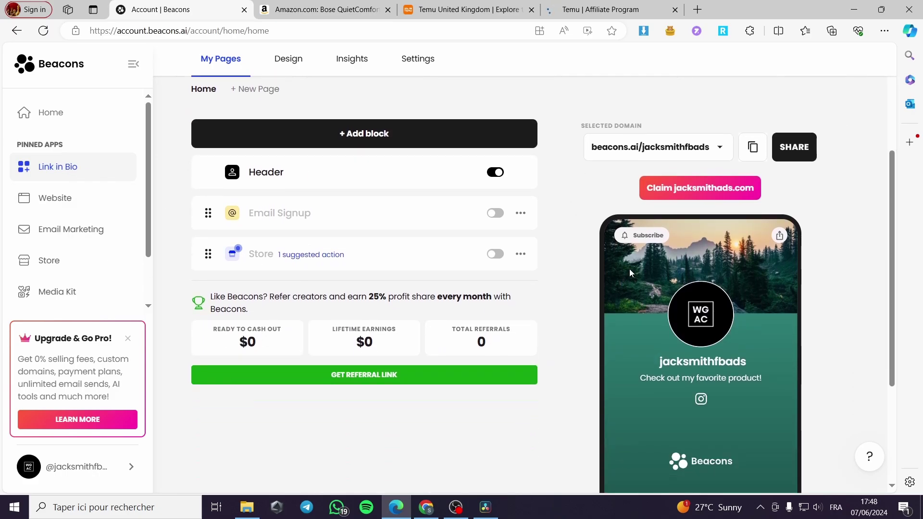
scroll(754, 363, down, 2)
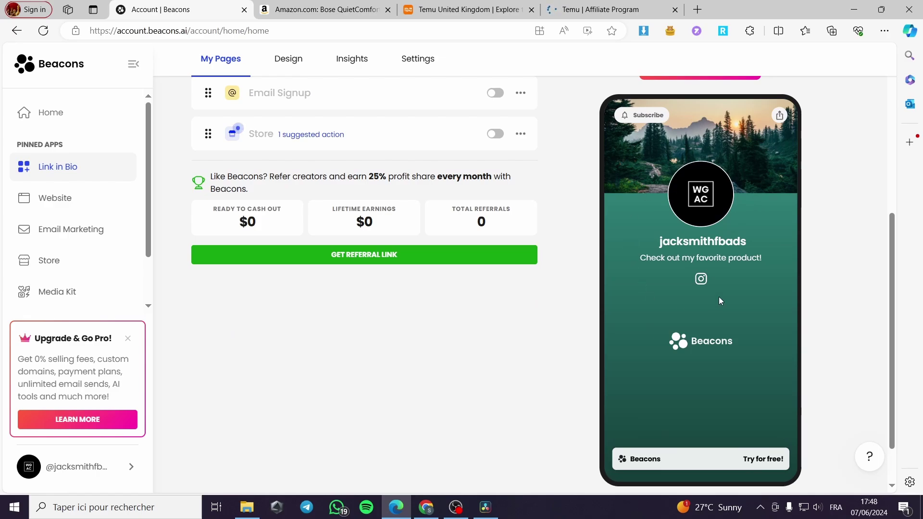
scroll(719, 301, up, 3)
scroll(674, 376, down, 1)
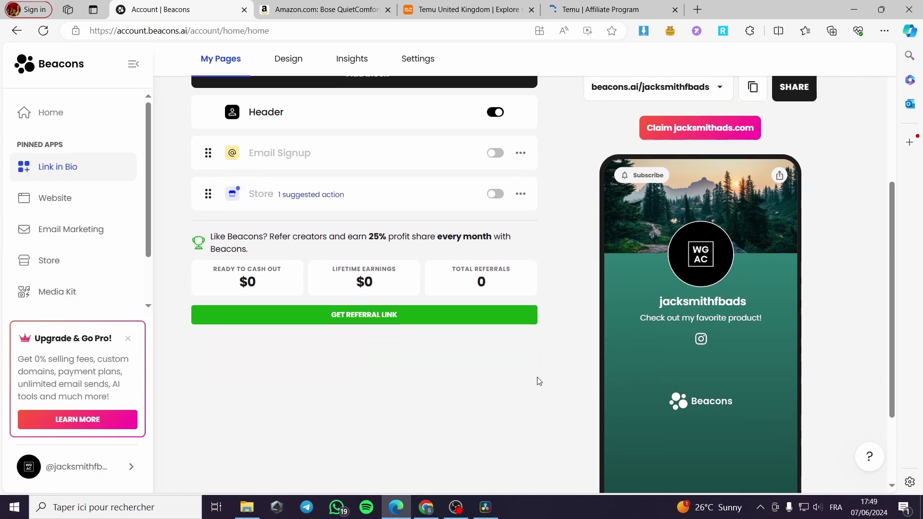
scroll(510, 377, up, 3)
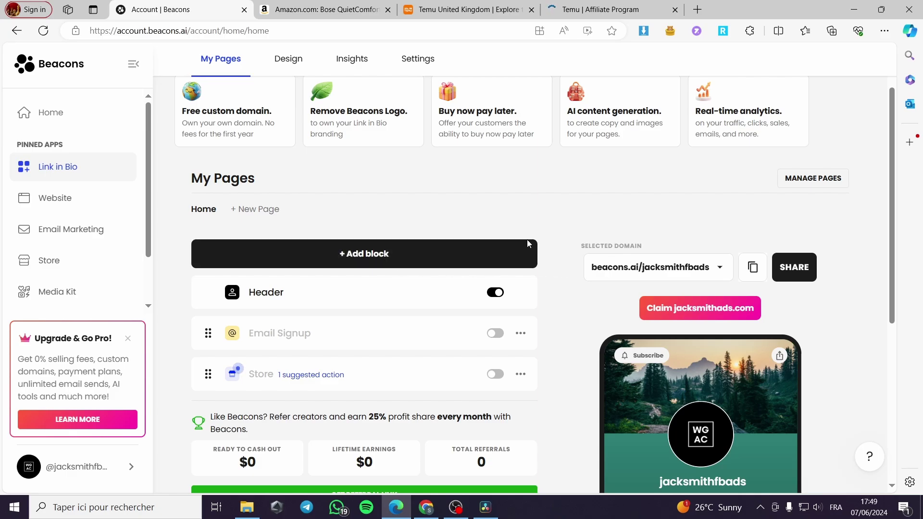
click(244, 210)
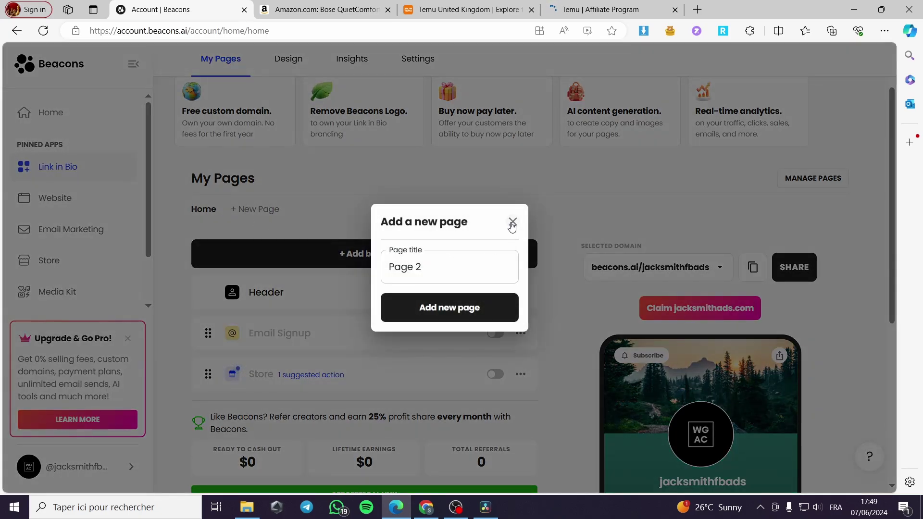
click(512, 221)
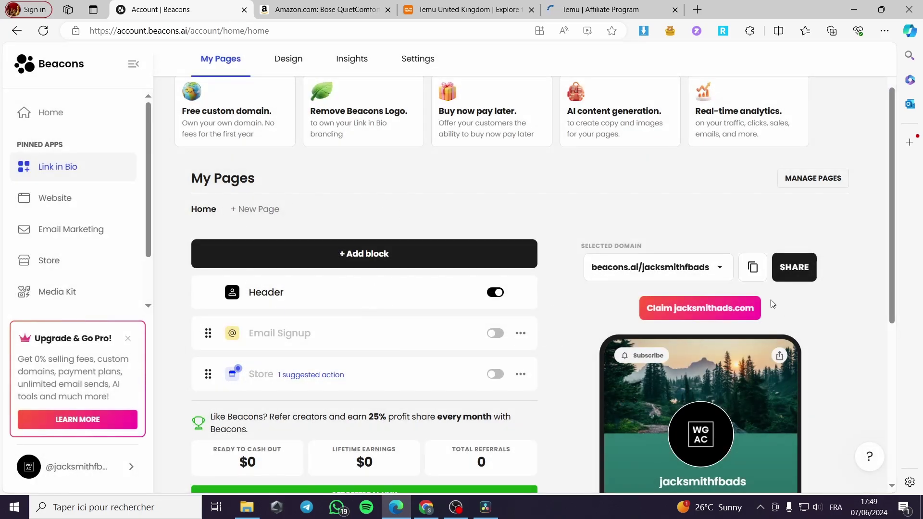
click(716, 269)
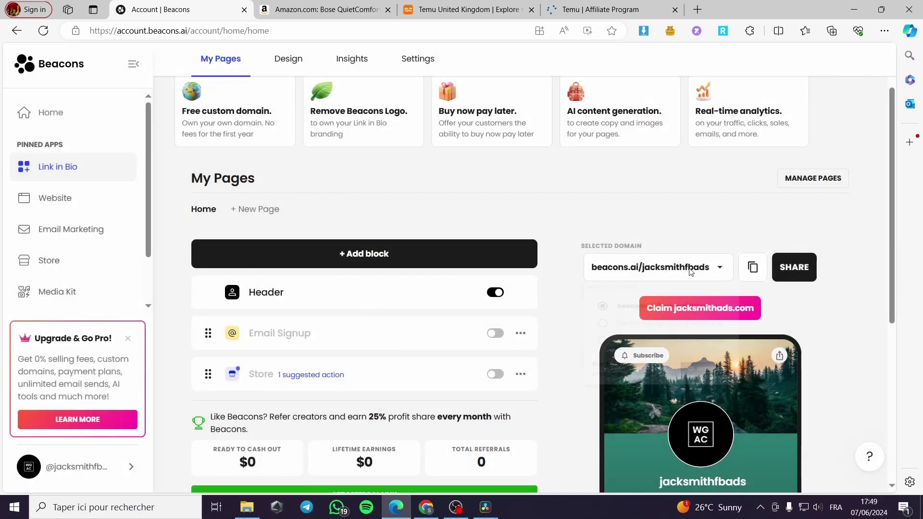
click(719, 269)
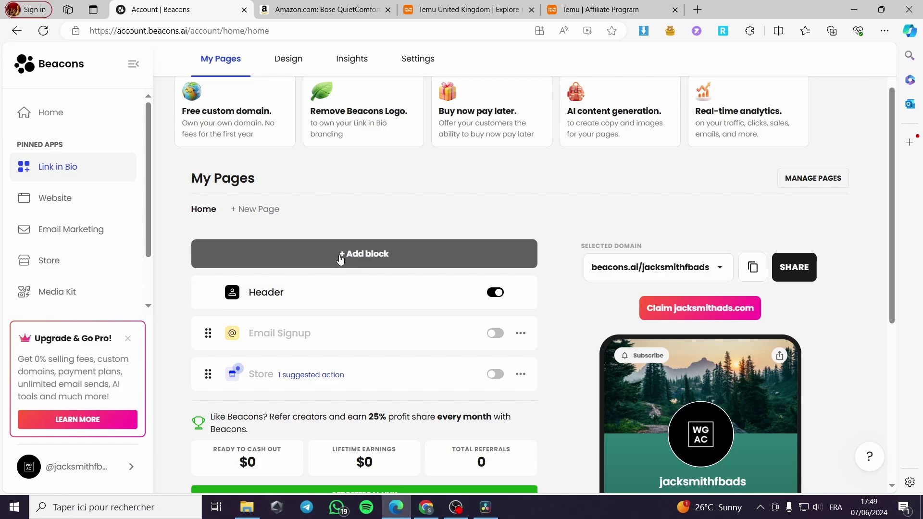
Open the list of blocks for the Home page and review the Content, Monetization, Audience building, Layout and Integrations options.
click(369, 261)
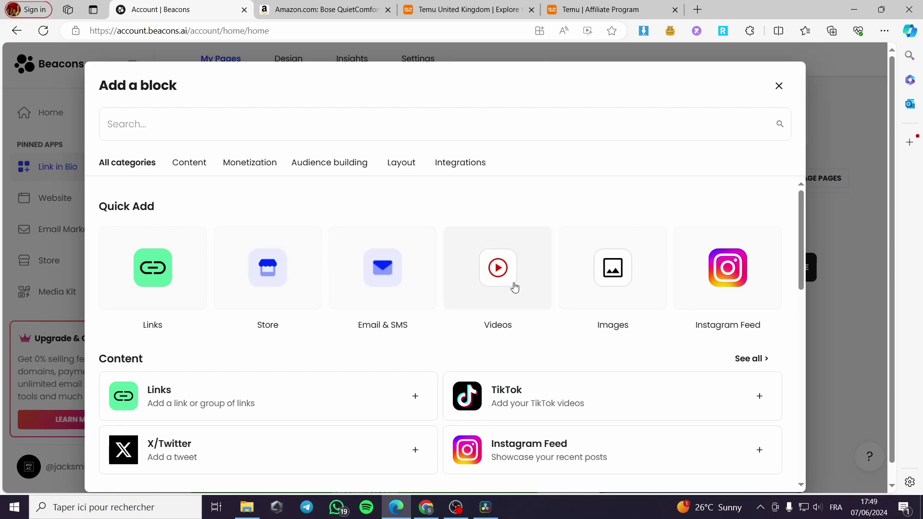
scroll(730, 283, down, 5)
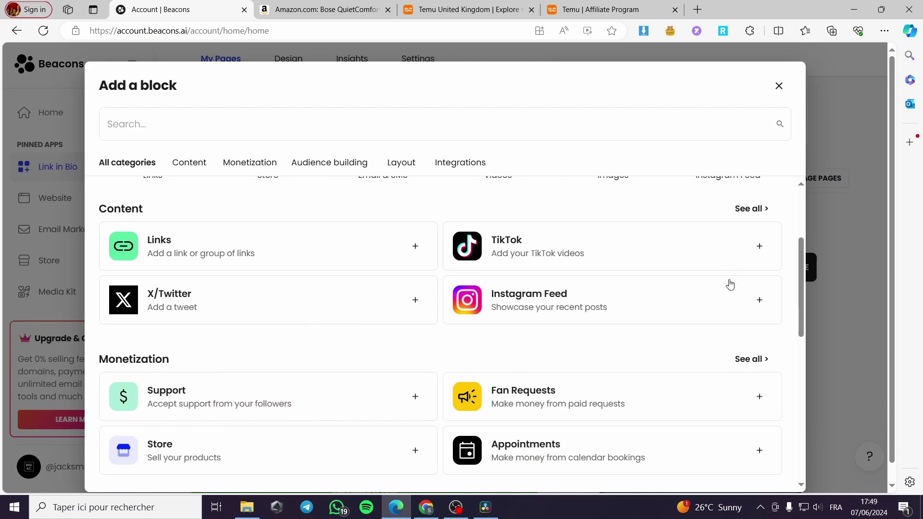
scroll(310, 271, down, 1)
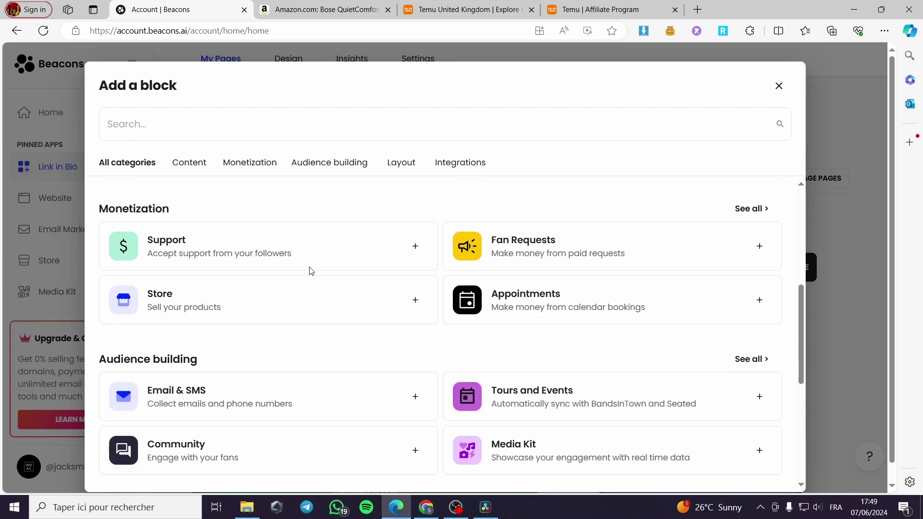
scroll(583, 303, down, 6)
scroll(553, 309, down, 1)
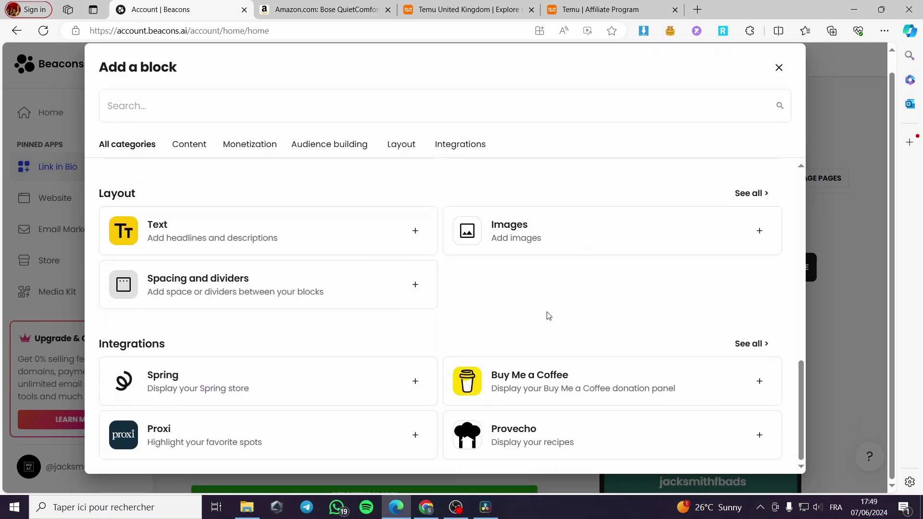
scroll(451, 322, up, 12)
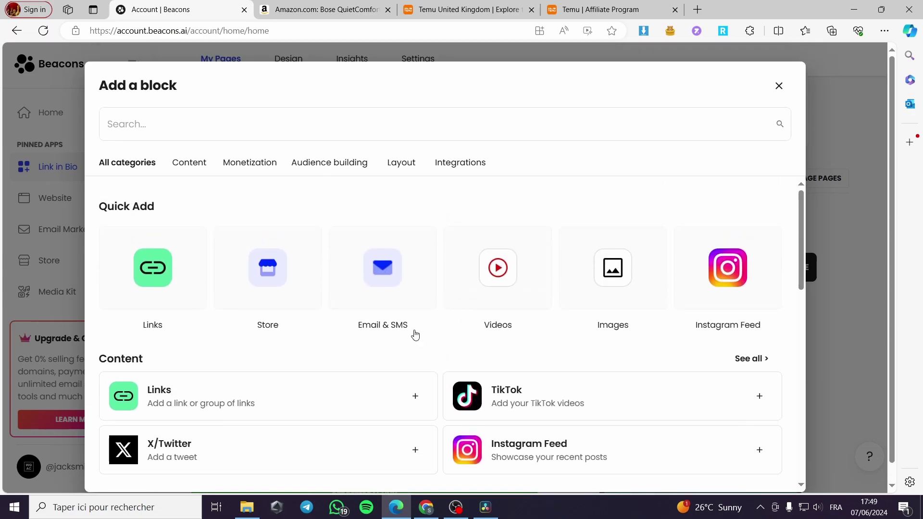
click(201, 162)
click(245, 164)
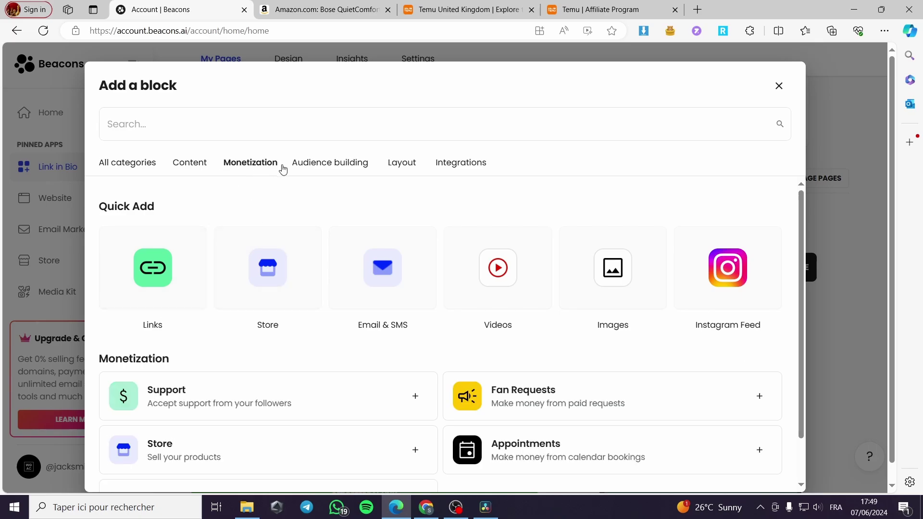
click(324, 169)
click(405, 168)
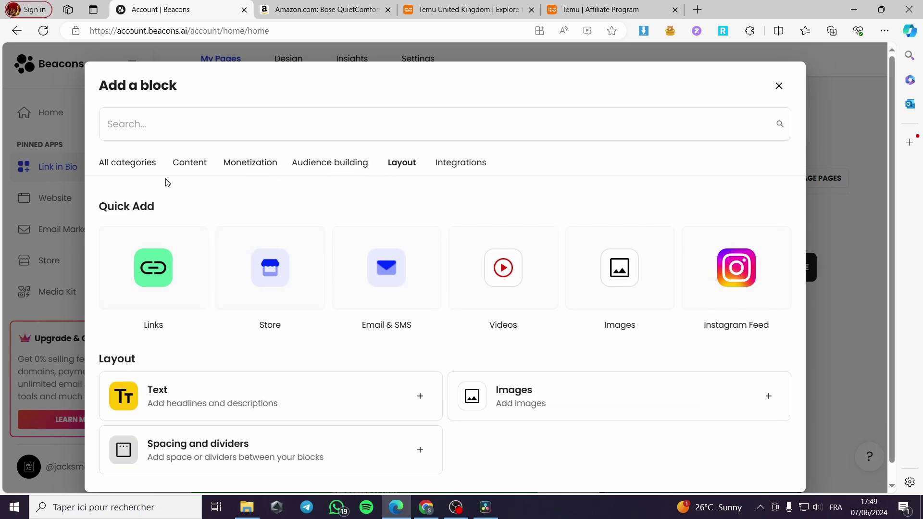
click(130, 171)
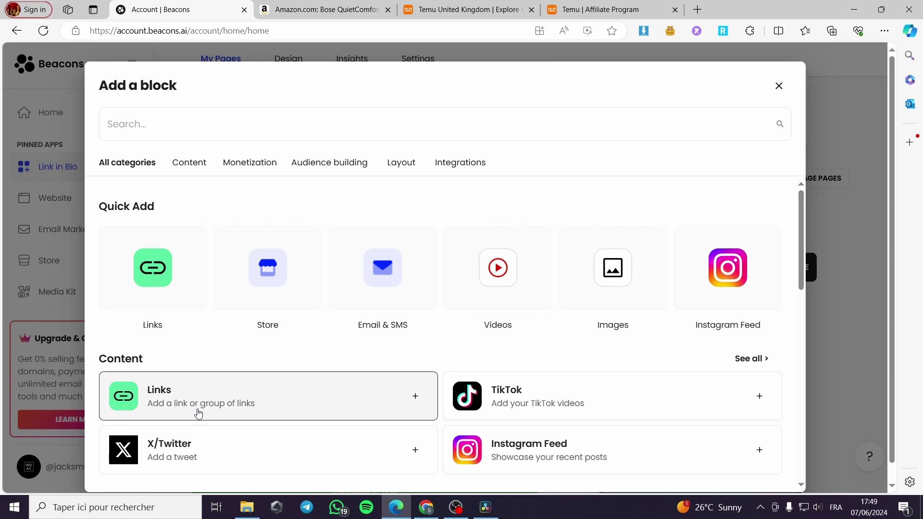
Add a Links block to the Home page and start a new link in it.
scroll(406, 355, down, 1)
scroll(432, 356, down, 1)
double_click(142, 294)
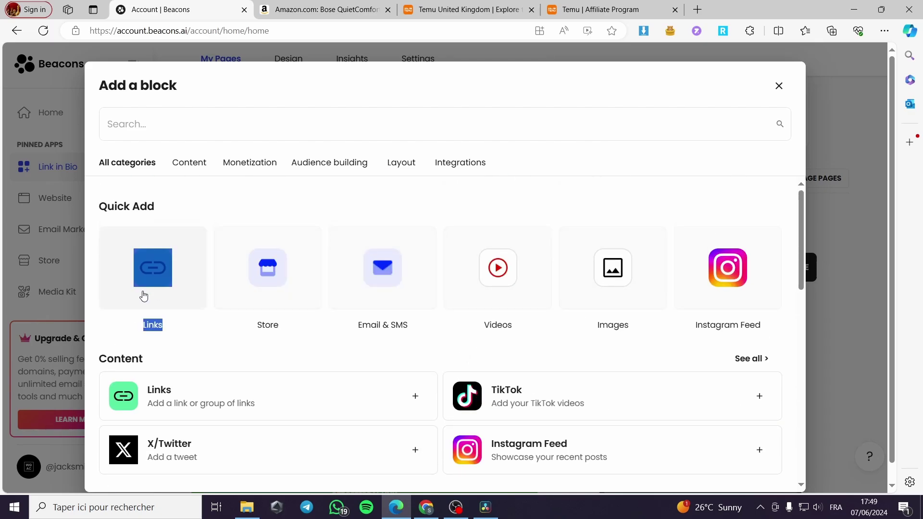
click(779, 86)
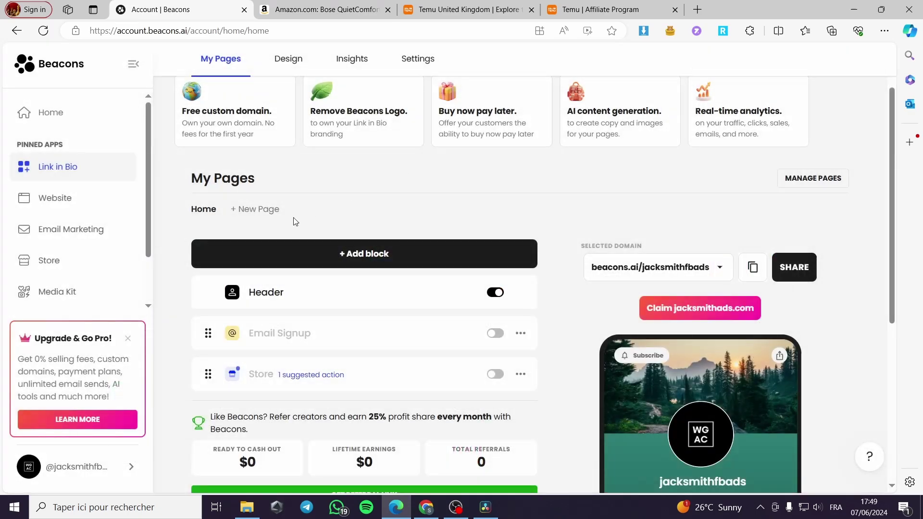
click(366, 262)
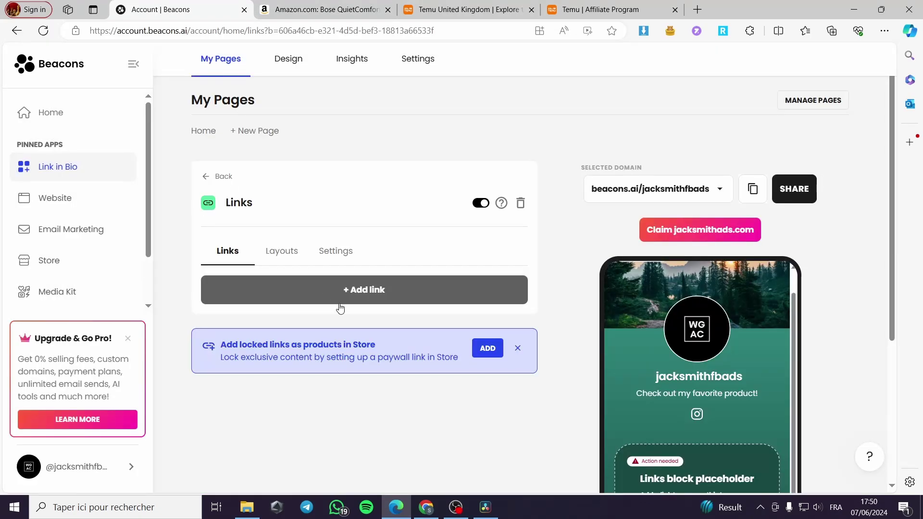
click(365, 290)
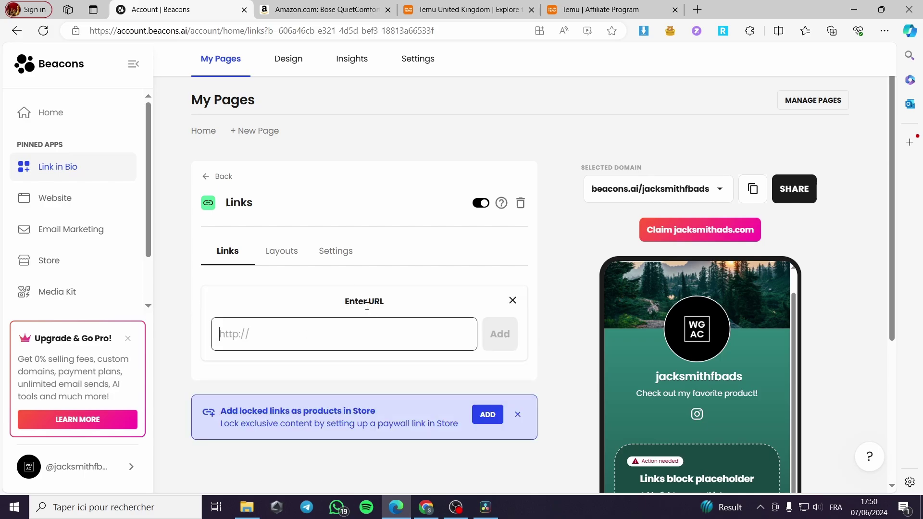
Look over the Bose headphones page on Amazon, then close the Temu United Kingdom page to return to the Temu Affiliate Program.
click(354, 11)
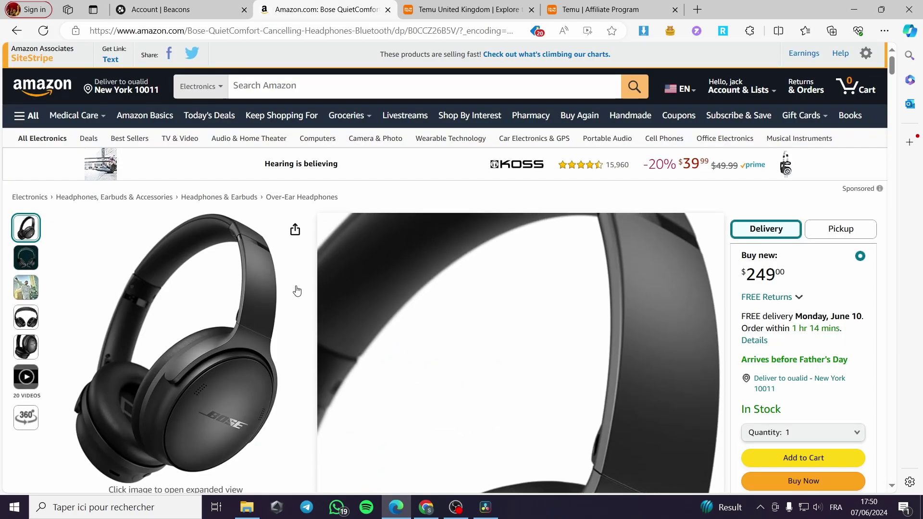
scroll(472, 244, down, 1)
scroll(471, 244, up, 3)
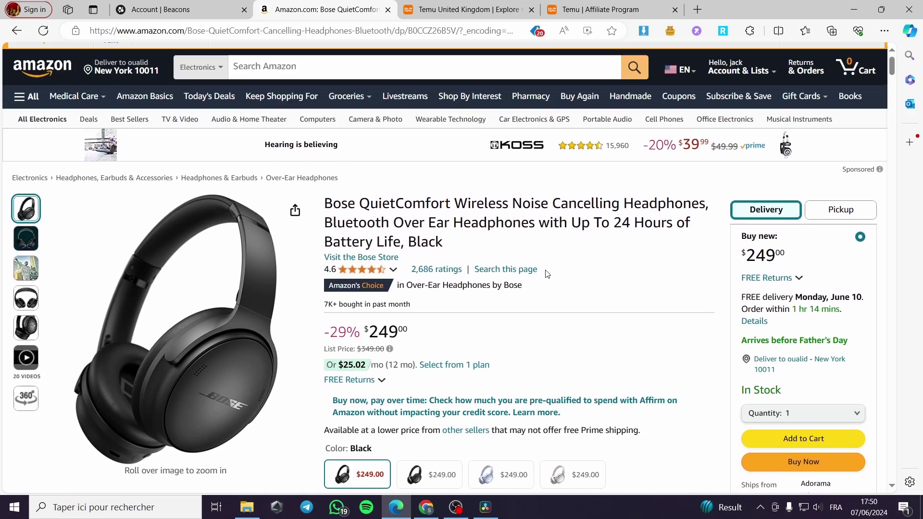
click(462, 10)
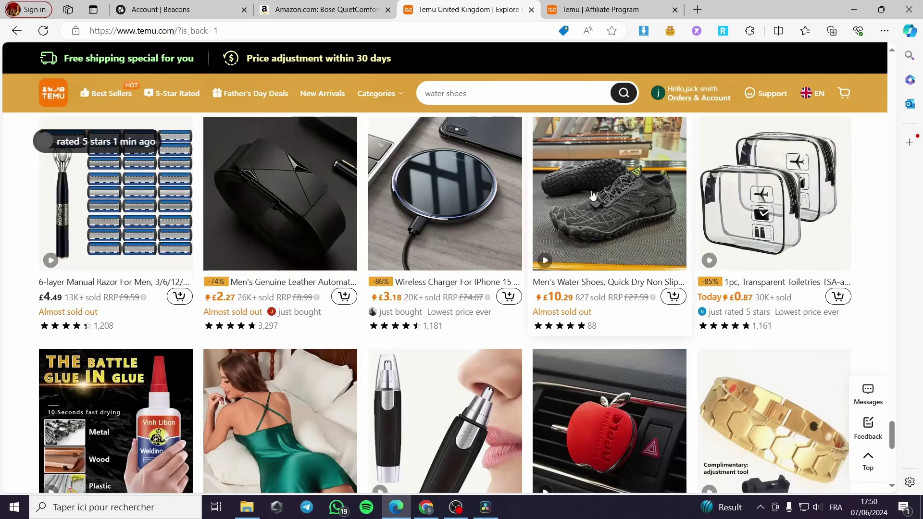
click(540, 11)
click(531, 10)
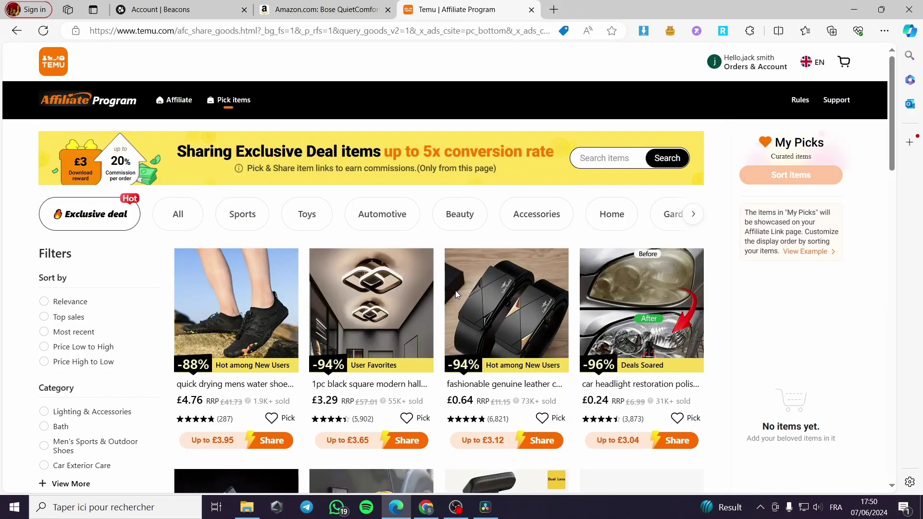
Save the genuine leather belt's main image from its Temu product page and open the belt's sharing details in the affiliate item list.
scroll(454, 290, down, 3)
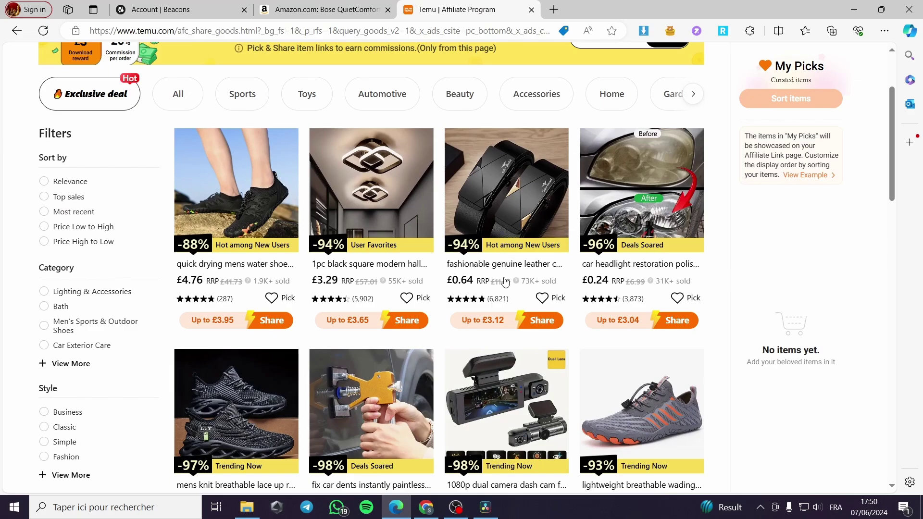
click(533, 228)
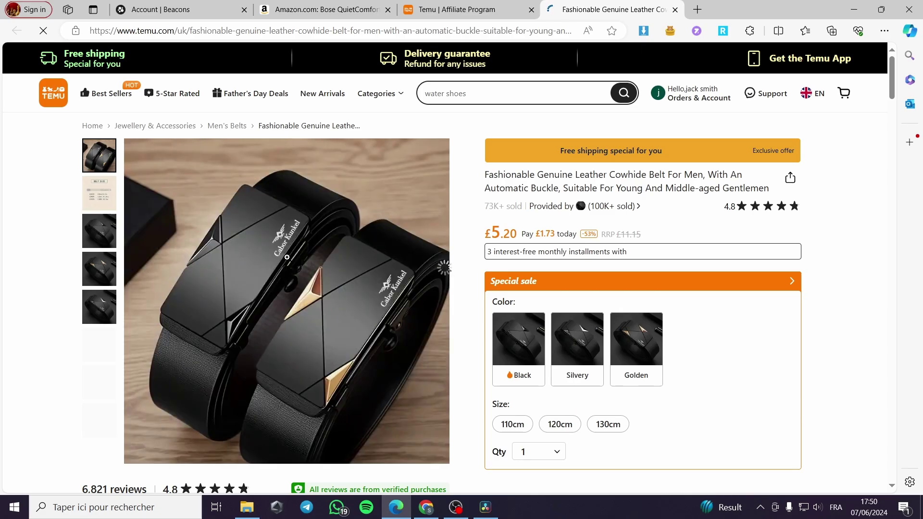
right_click(287, 257)
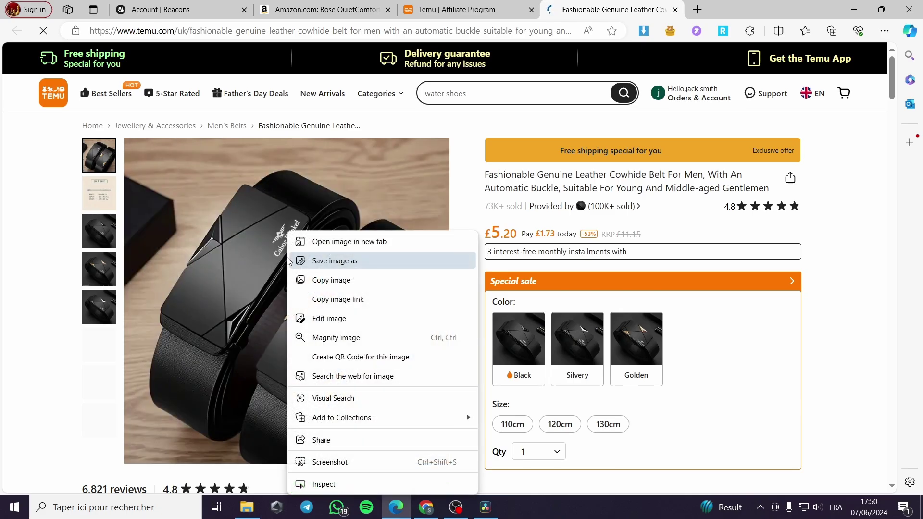
click(320, 269)
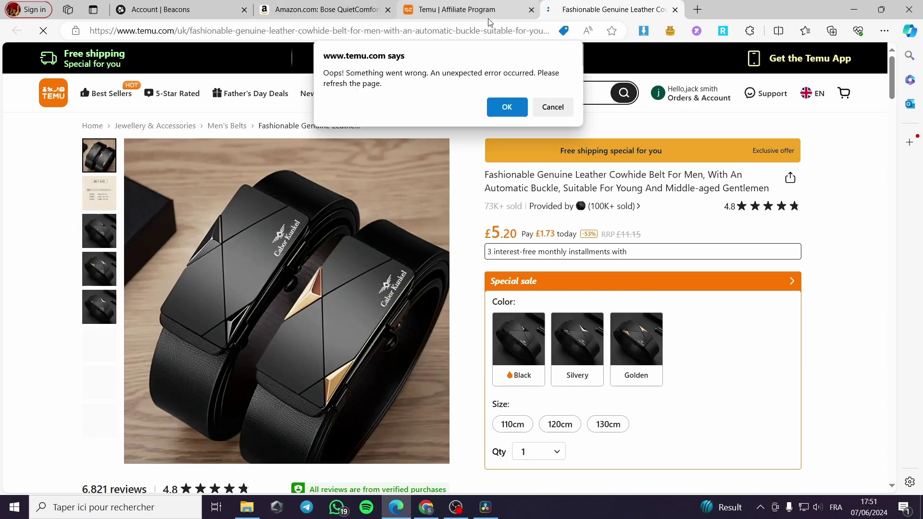
click(506, 107)
click(502, 7)
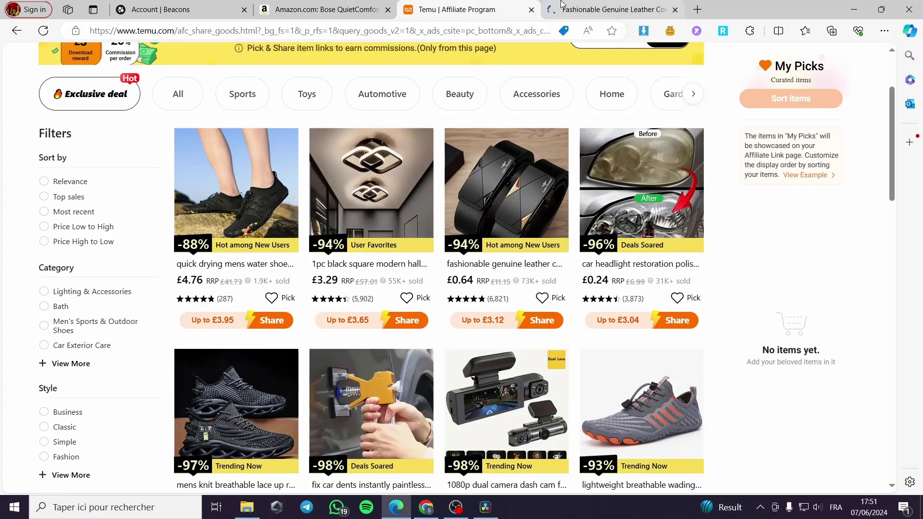
click(540, 325)
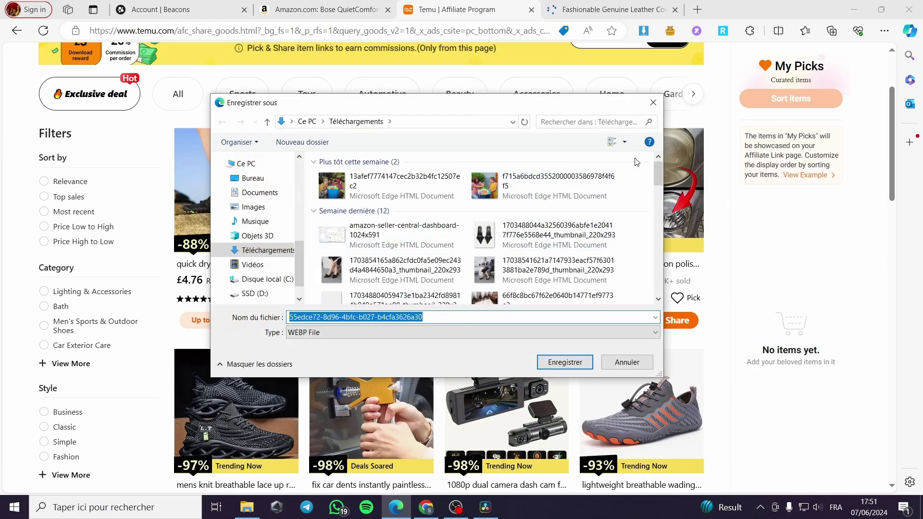
key(Return)
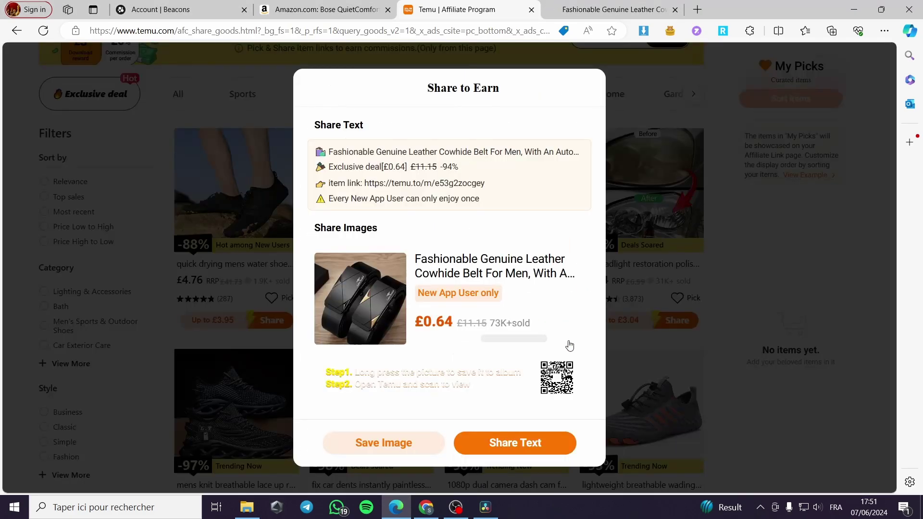
drag(492, 183, 369, 186)
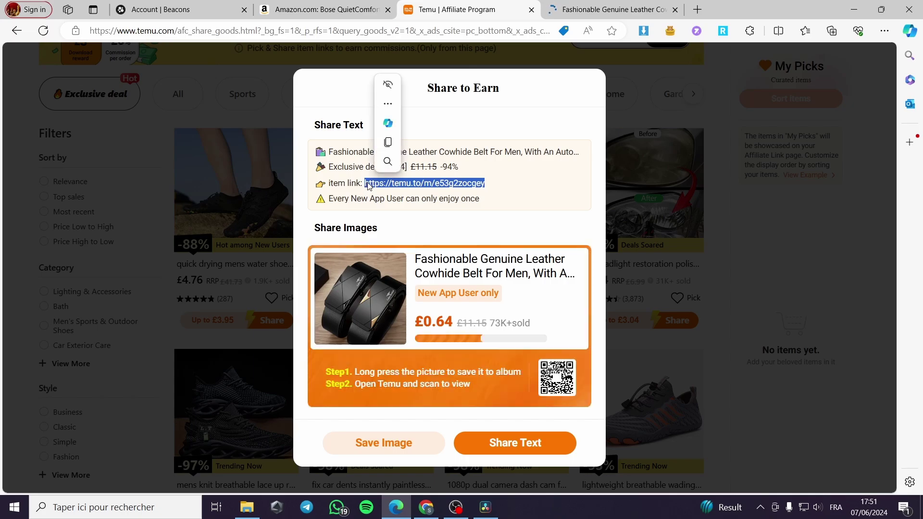
right_click(395, 184)
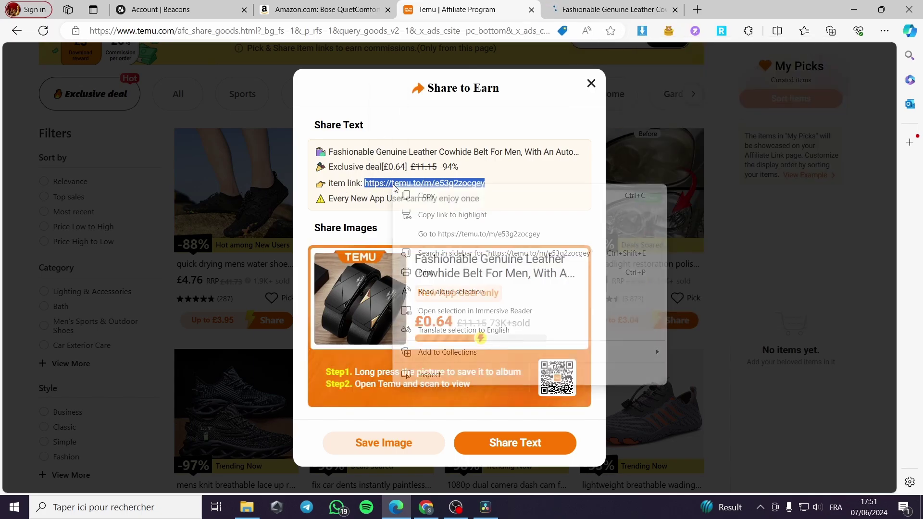
click(453, 196)
click(194, 7)
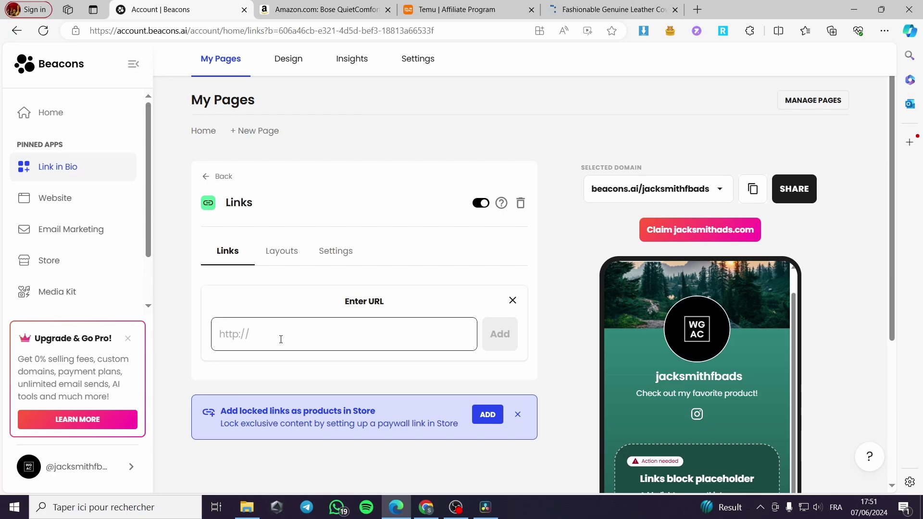
key(ctrl+v)
click(500, 337)
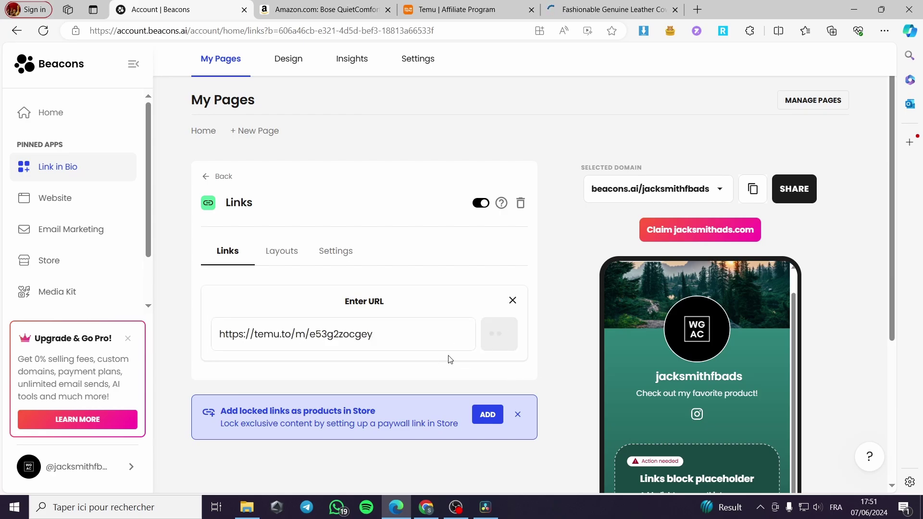
Rename the new Temu link's title as Belt.
scroll(553, 385, down, 2)
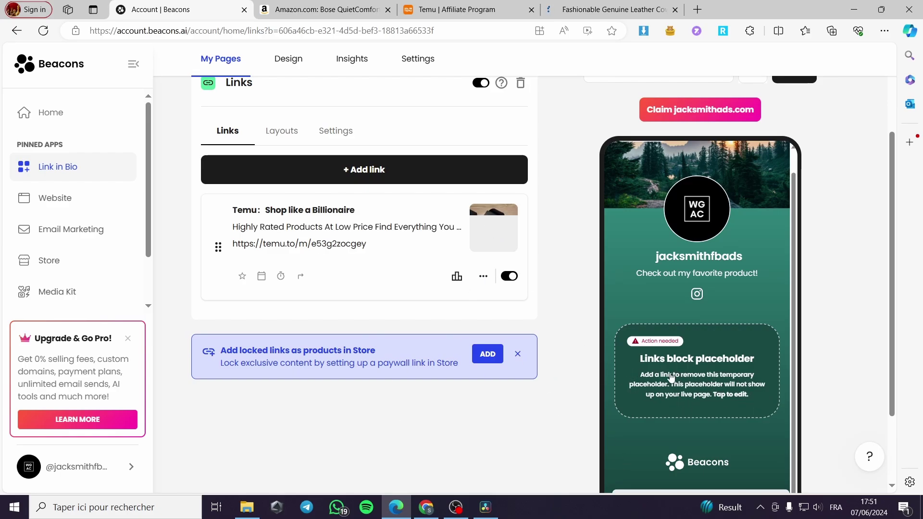
click(268, 213)
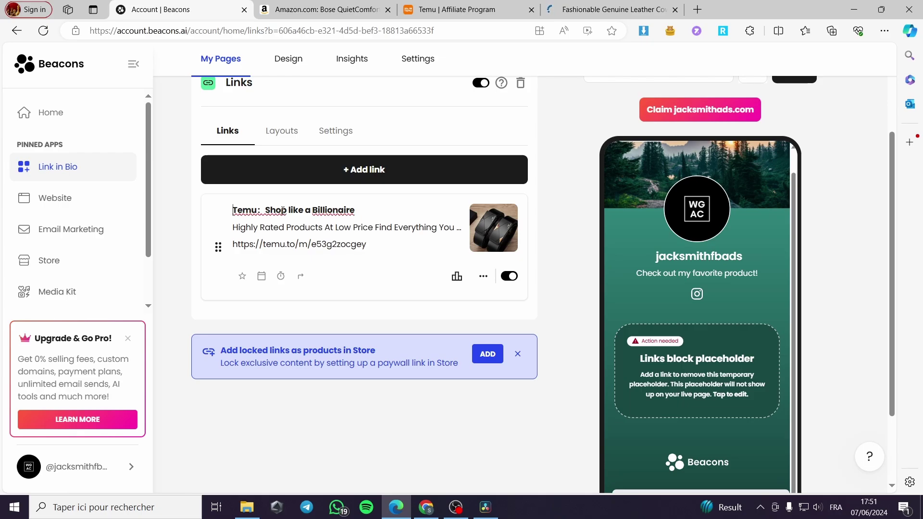
drag(369, 209, 208, 212)
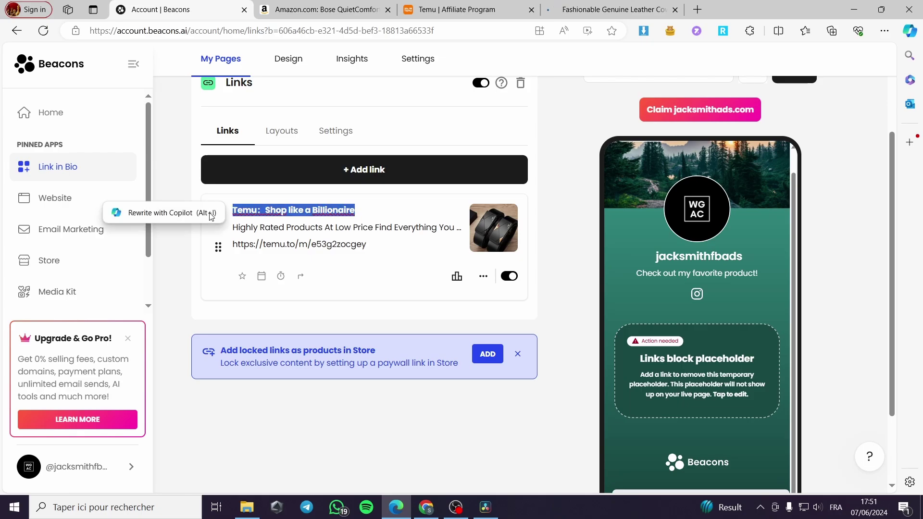
key(BackSpace)
text(Be)
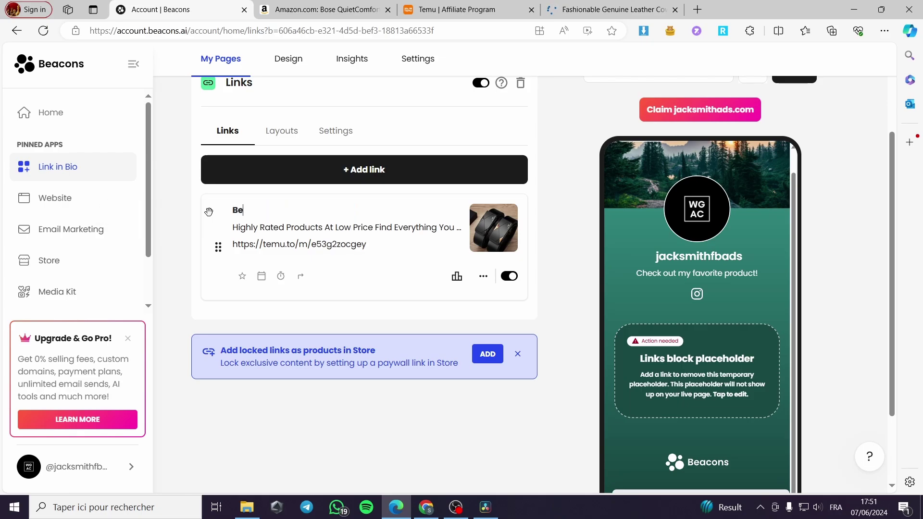
text(lt)
click(567, 331)
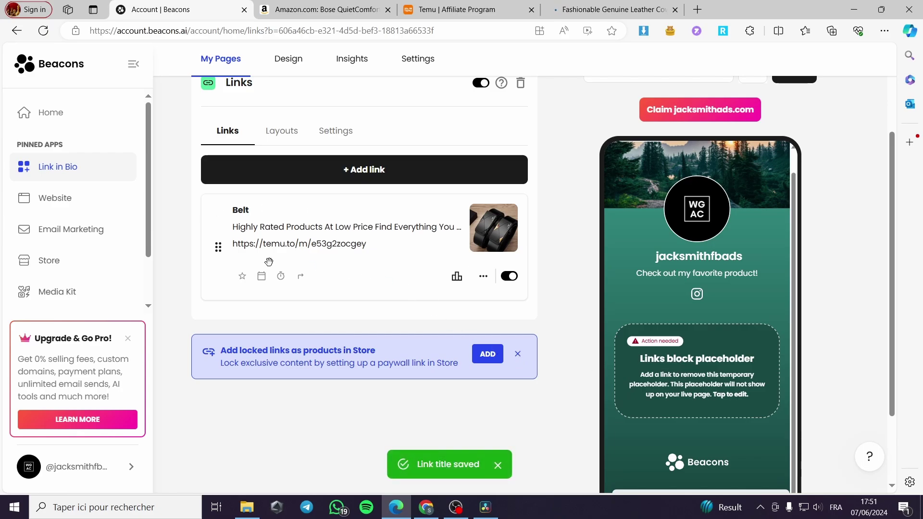
Look over the Belt link's subtitle and its image preview, and check the page preview.
click(304, 243)
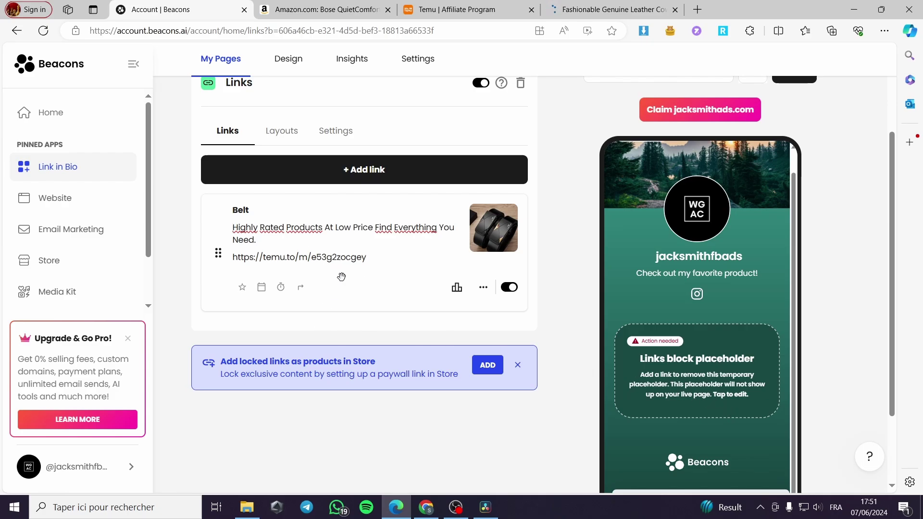
scroll(341, 277, up, 1)
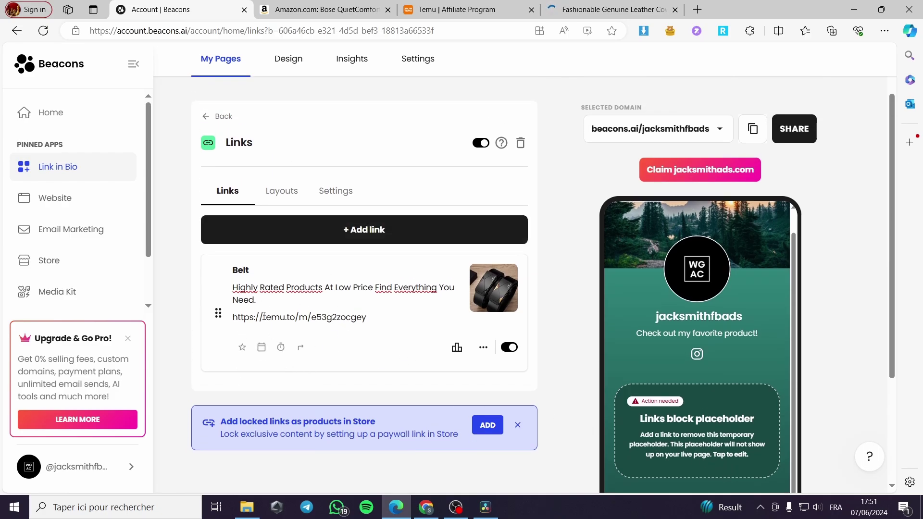
click(489, 288)
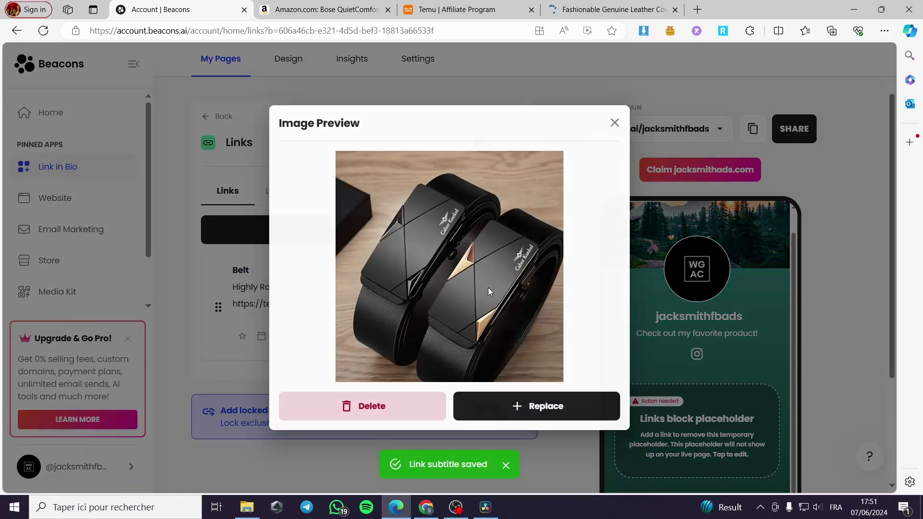
click(614, 123)
scroll(680, 361, down, 5)
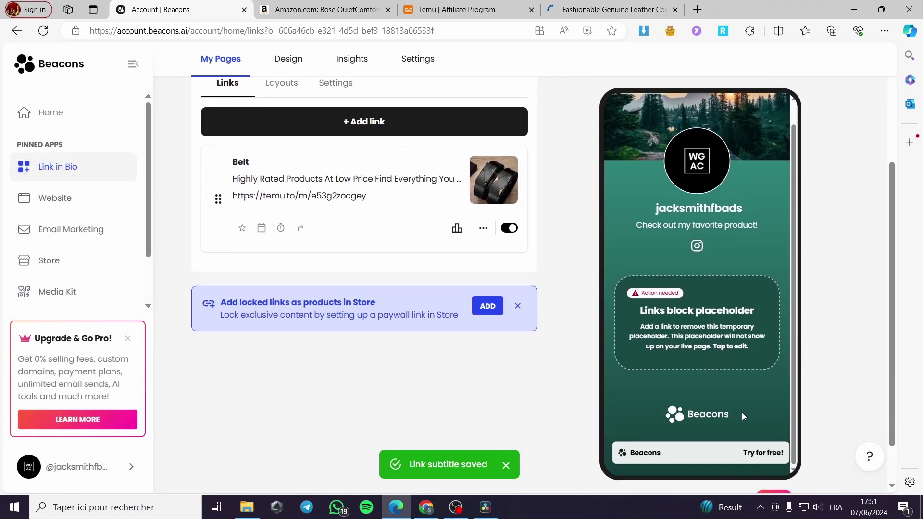
scroll(644, 345, up, 5)
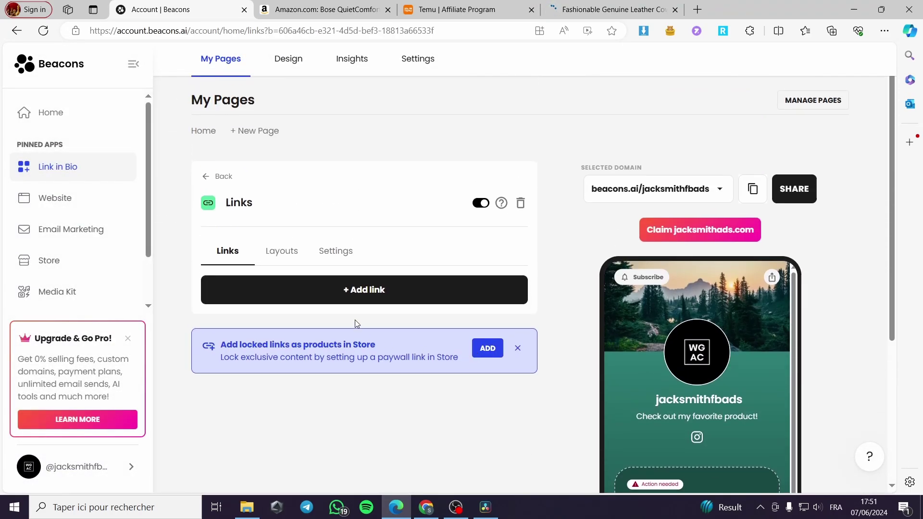
click(371, 295)
scroll(311, 247, down, 2)
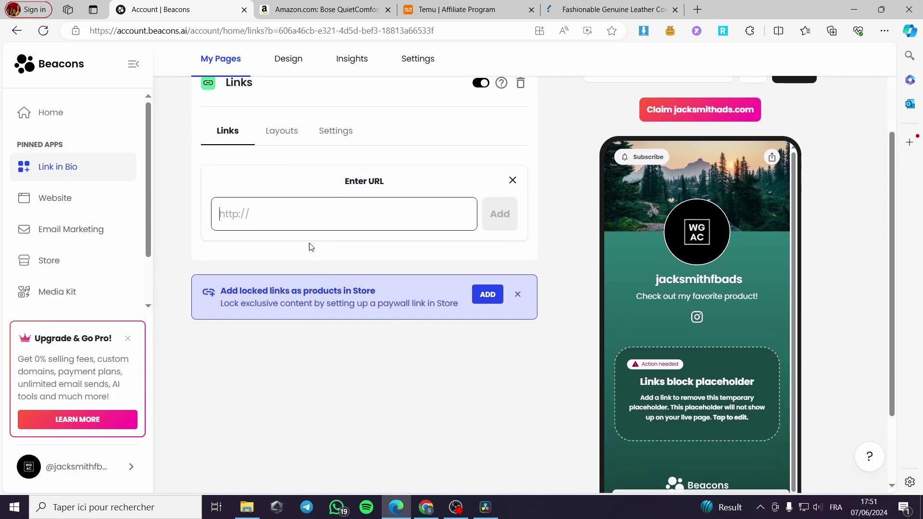
key(ctrl+v)
click(498, 215)
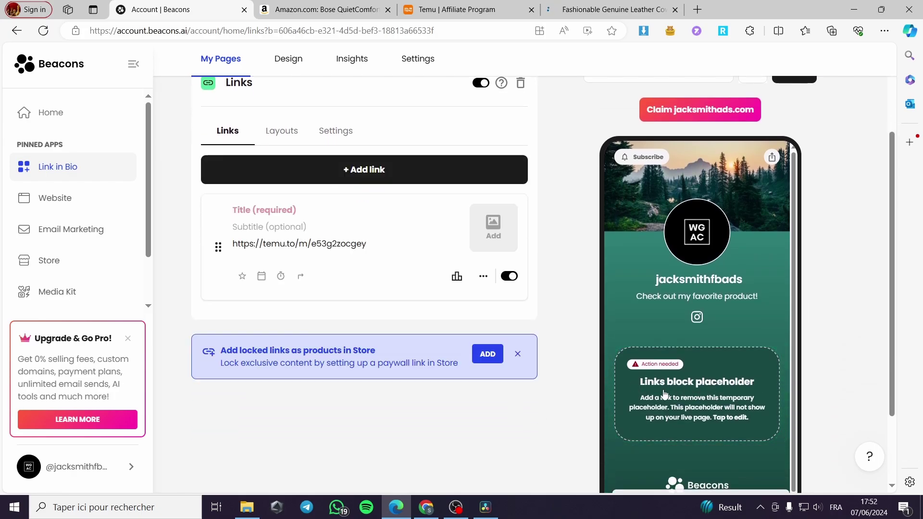
Upload the downloaded belt picture 55edce72-8d96-4bfc-b027-b4cfa3626a30 as the Temu link's image and close the image dialog.
click(500, 232)
click(472, 148)
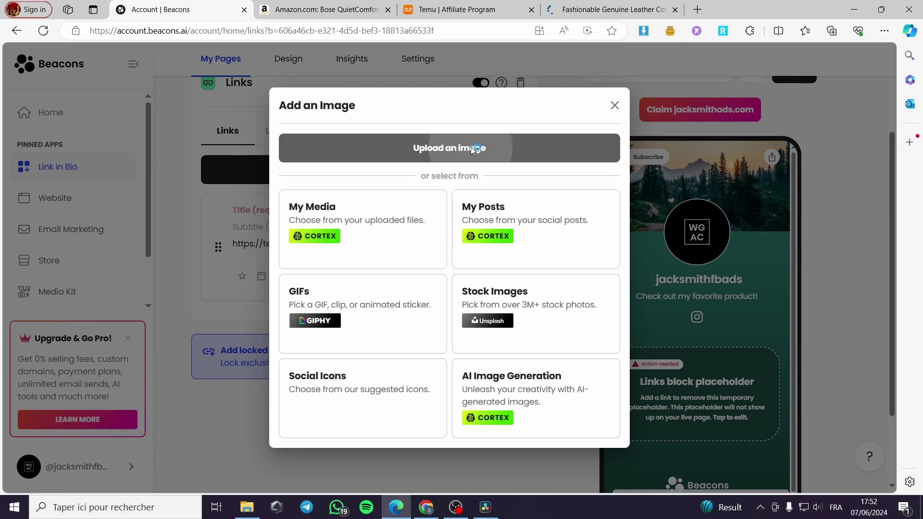
click(402, 191)
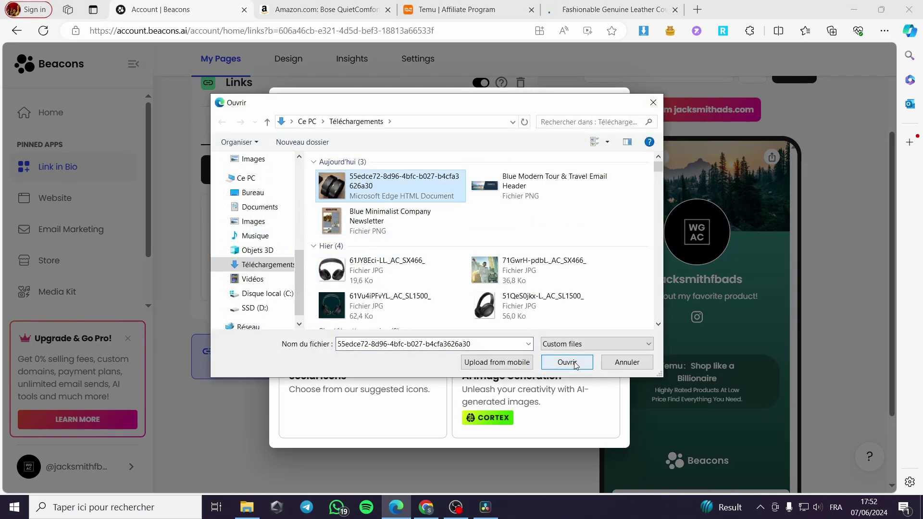
click(567, 361)
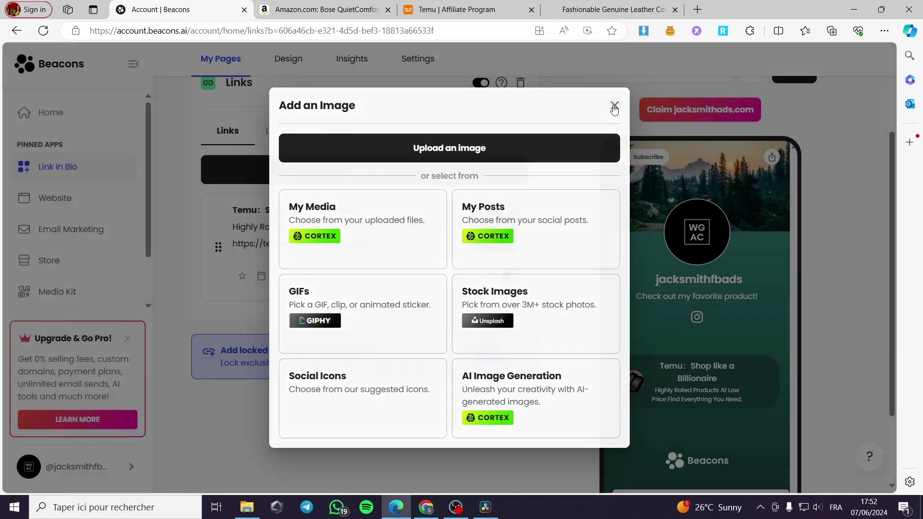
click(614, 105)
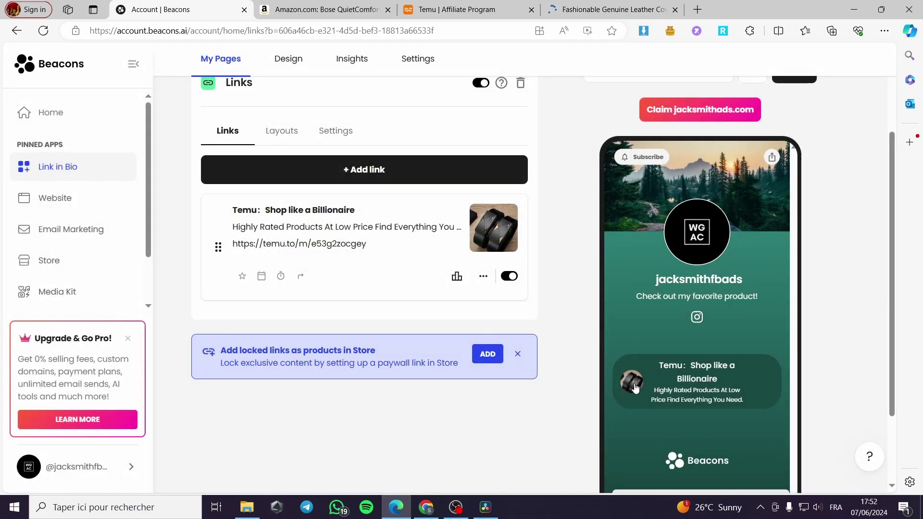
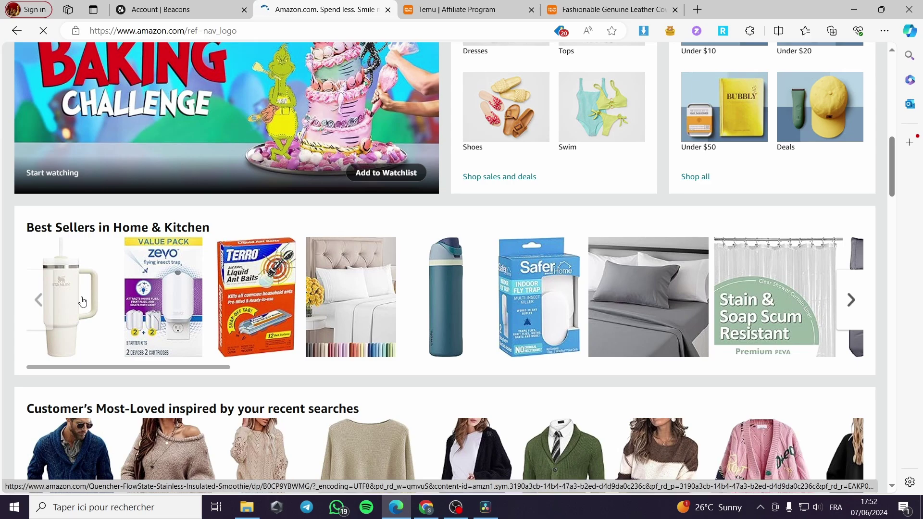
Open the Stanley Quencher tumbler from Amazon's Home & Kitchen best sellers, then generate and copy its short affiliate text link.
click(83, 301)
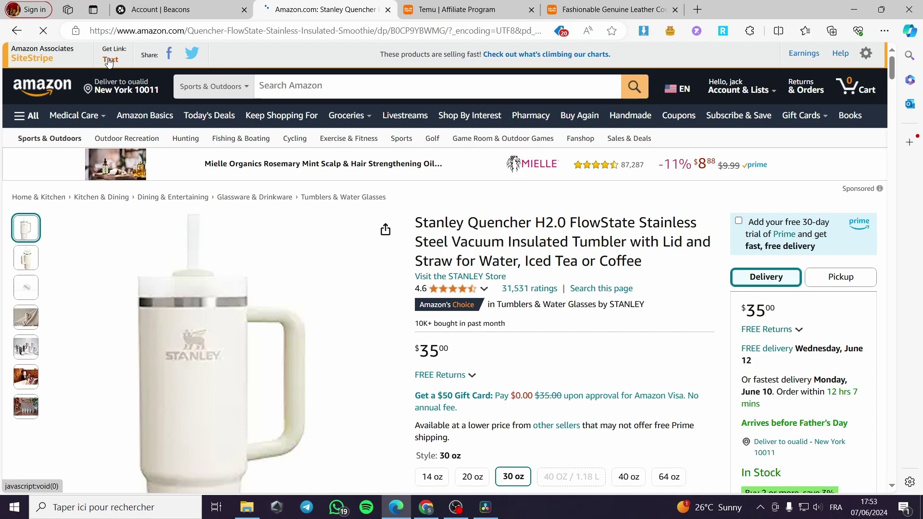
click(109, 60)
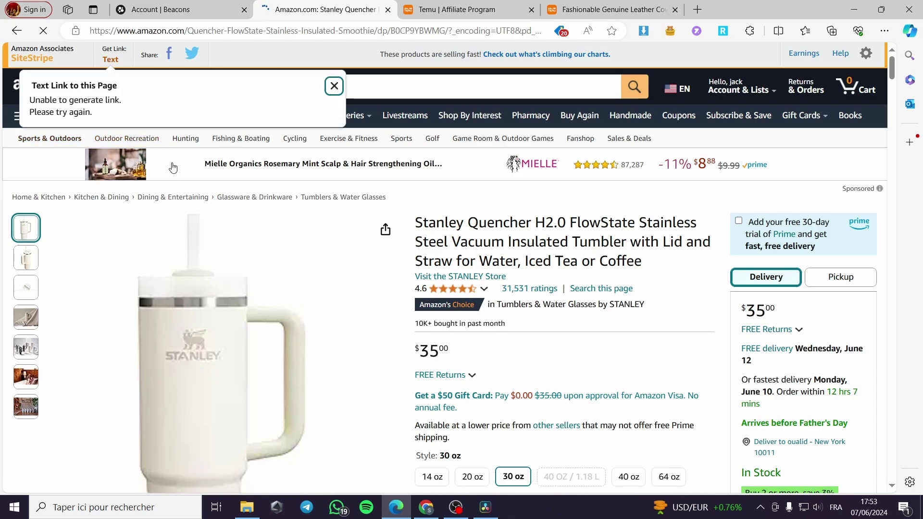
click(107, 62)
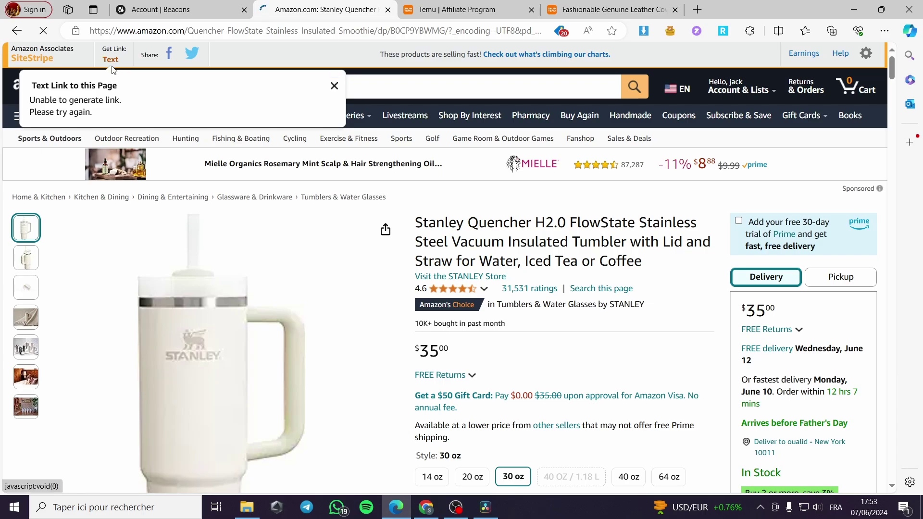
click(334, 86)
click(110, 59)
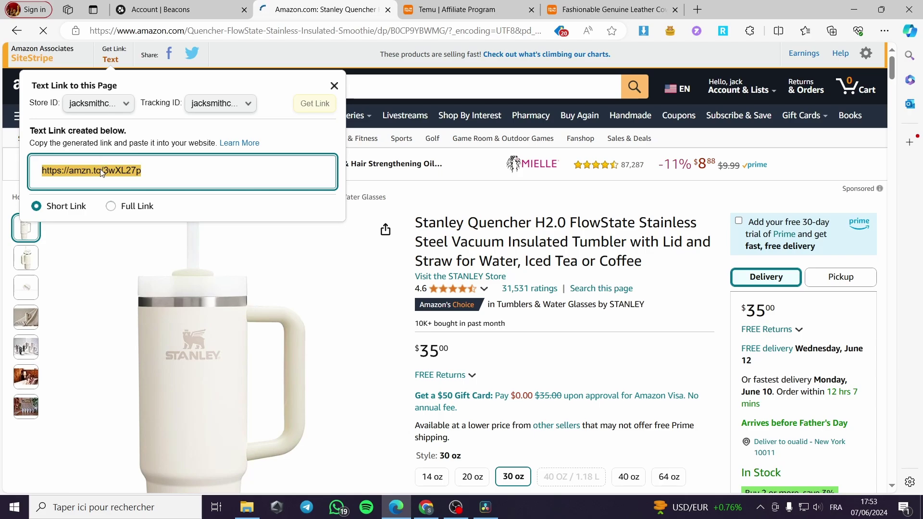
right_click(102, 172)
click(158, 180)
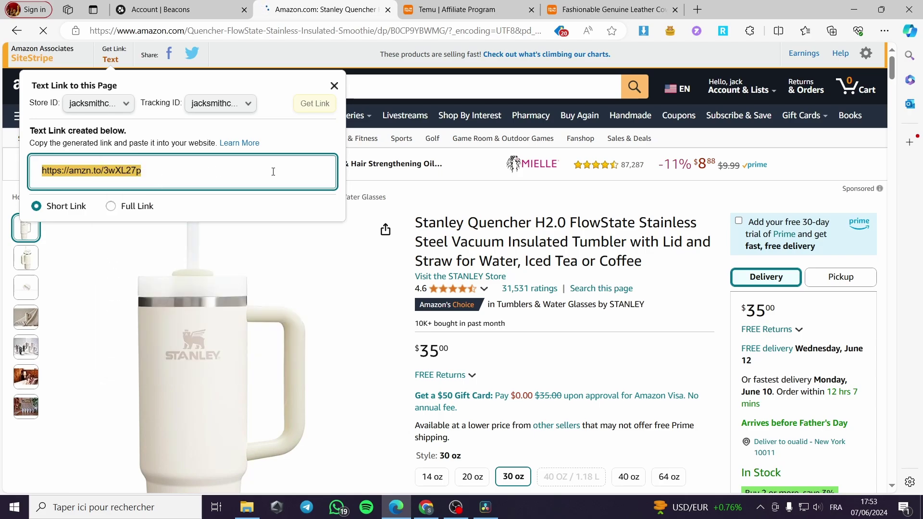
click(185, 10)
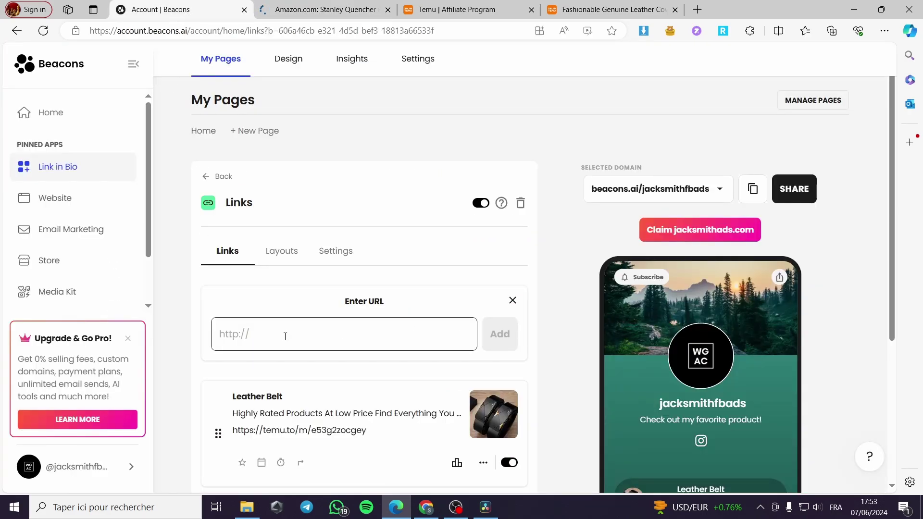
key(ctrl+v)
key(Return)
scroll(415, 334, down, 3)
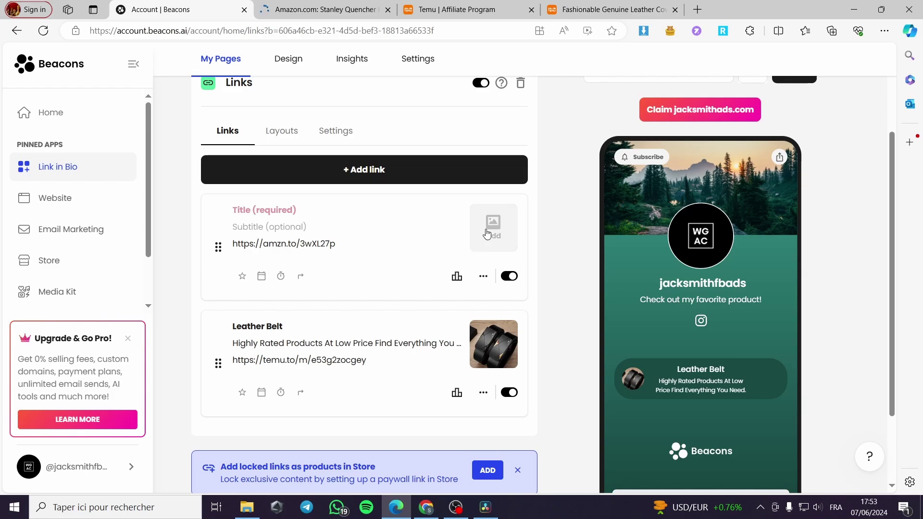
Save the Stanley tumbler's enlarged product image from Amazon as the JPEG 51eyeg7R2gL._AC_SL1500_ in the downloads folder, then close the image viewer.
click(324, 9)
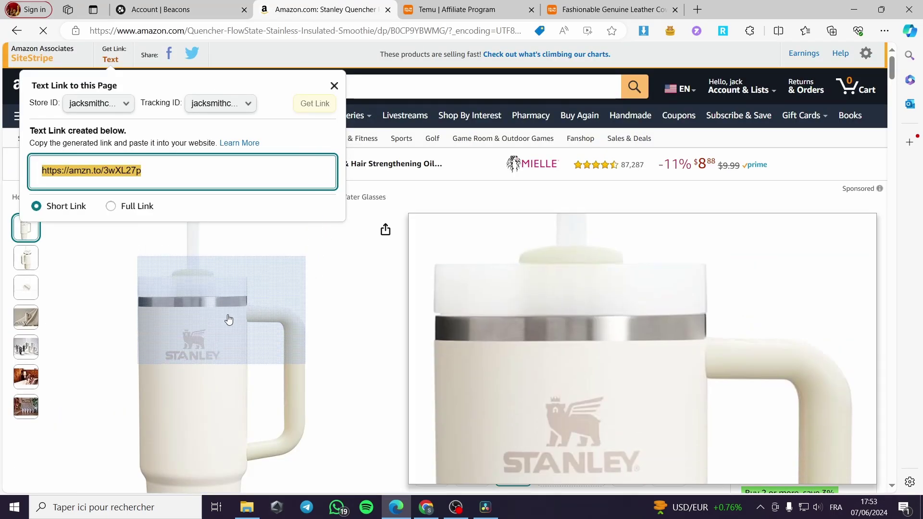
click(228, 320)
click(222, 316)
right_click(335, 223)
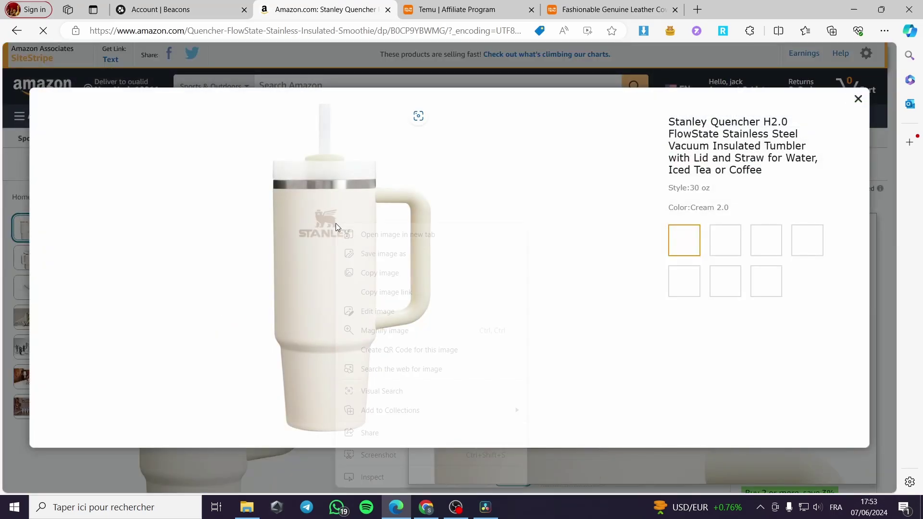
click(392, 253)
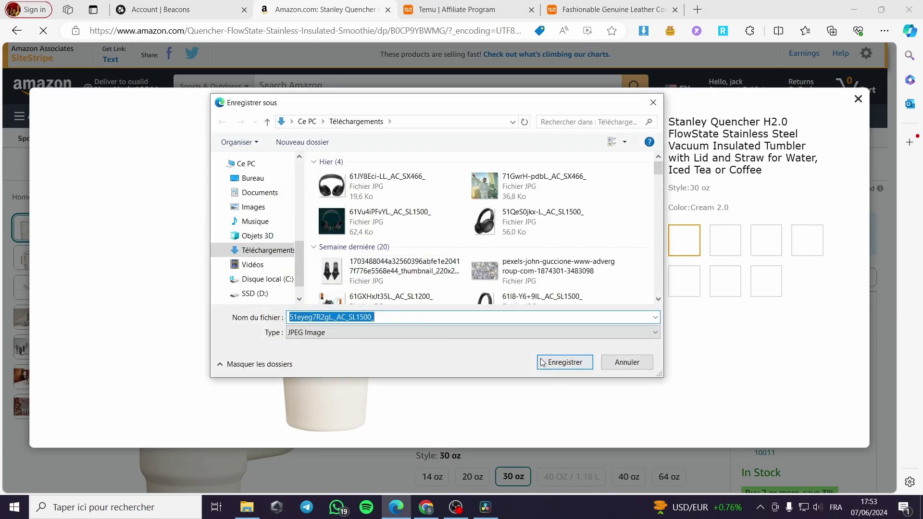
click(562, 360)
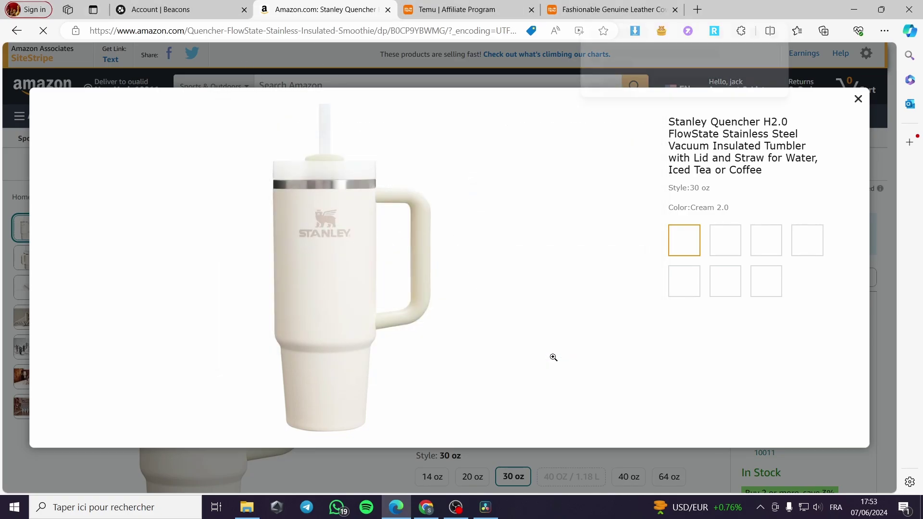
click(858, 100)
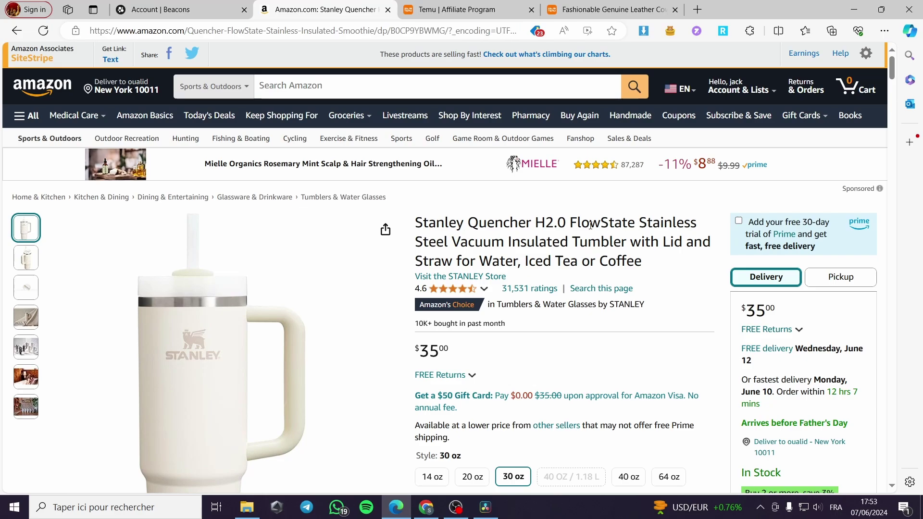
Copy "FlowState Stainless Steel Vacuum Insulated" from the Amazon product name and paste it as the Amazon link's title in Beacons.
drag(569, 225, 559, 237)
right_click(543, 245)
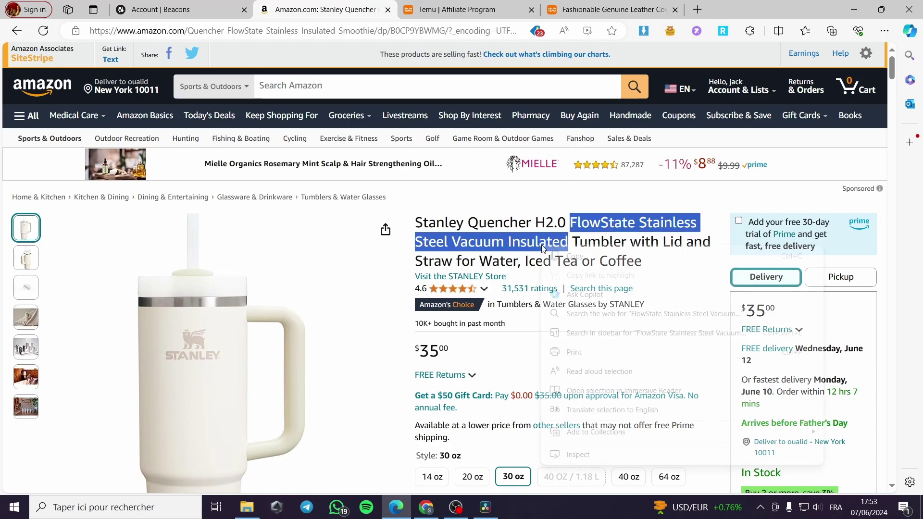
click(574, 255)
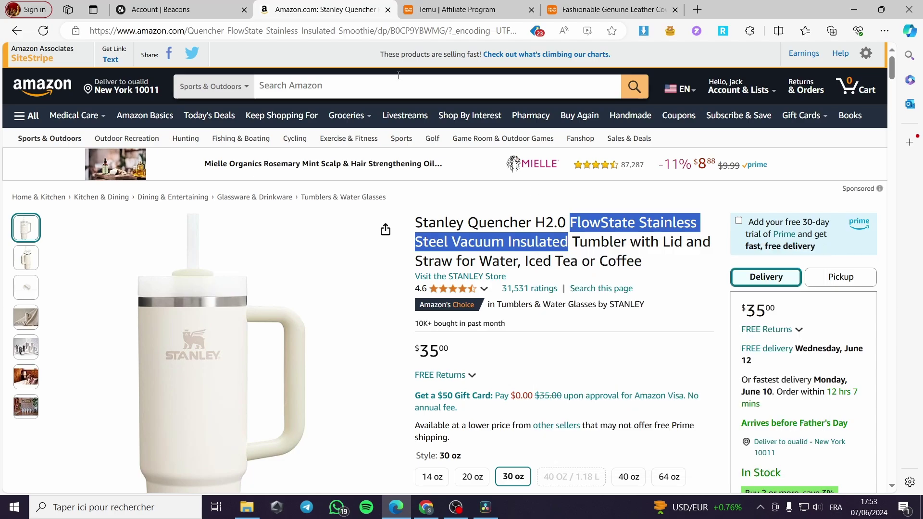
click(178, 9)
click(282, 208)
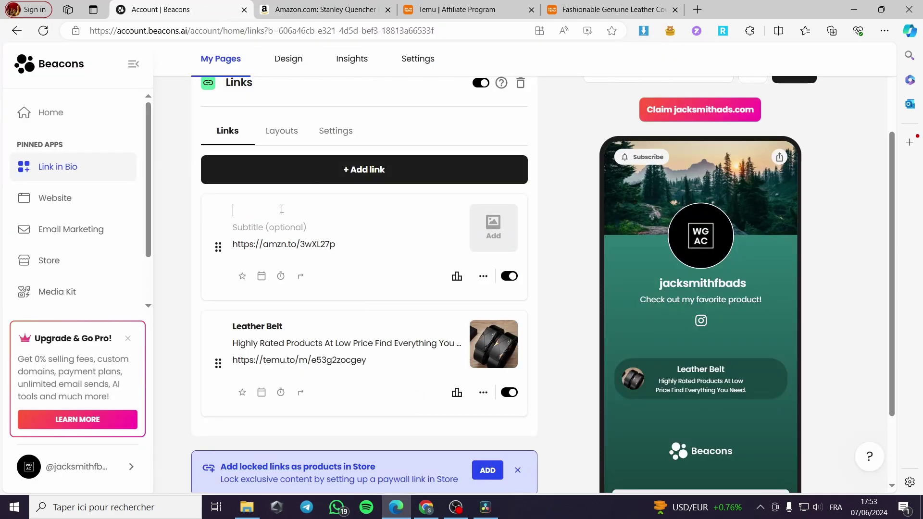
key(ctrl+v)
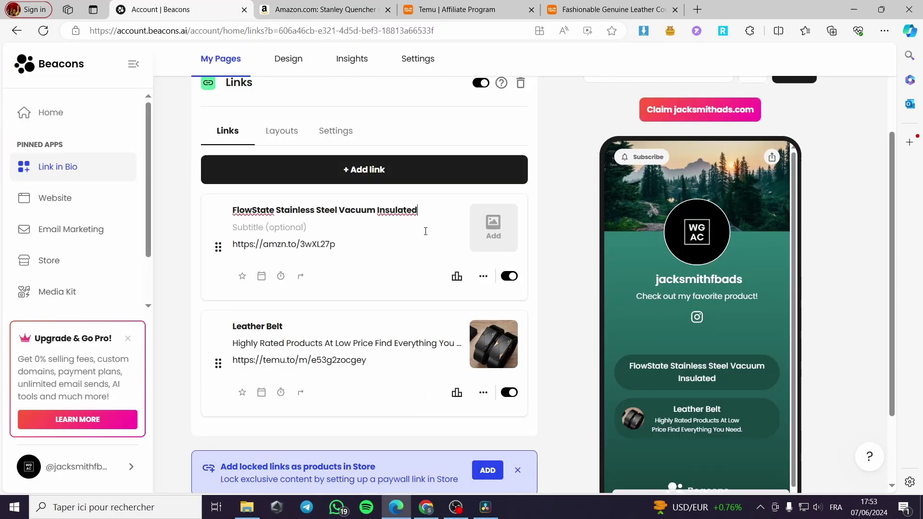
Upload the saved Stanley tumbler picture as the Amazon link's image, cropped to the tumbler's upper part with the lid and logo.
click(494, 227)
click(491, 149)
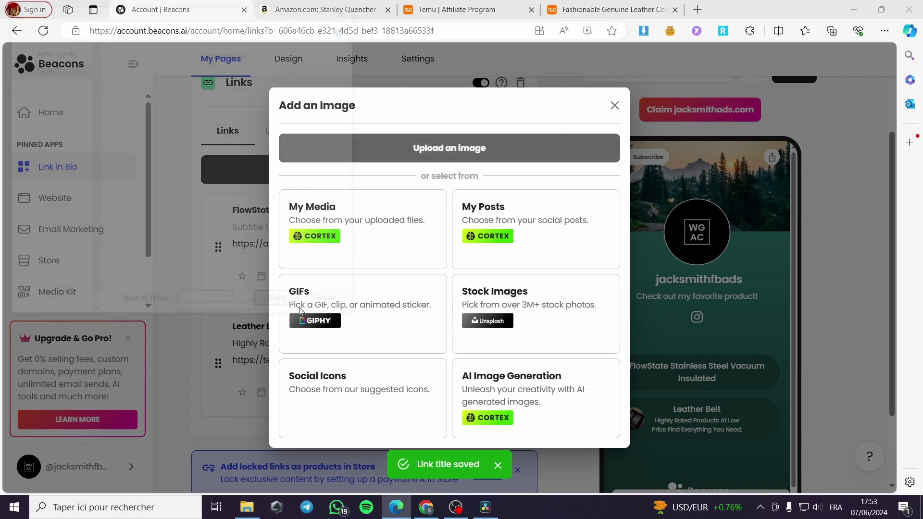
click(579, 362)
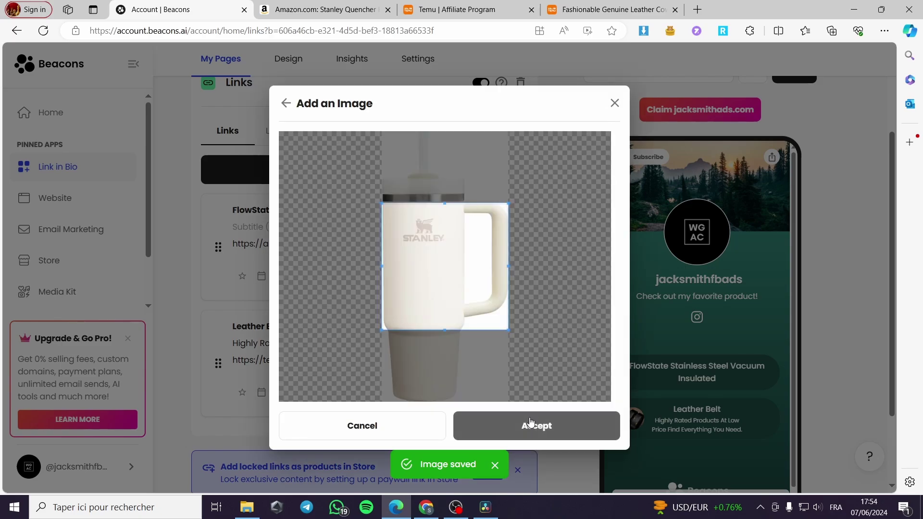
drag(450, 273, 442, 254)
mouse_move(510, 311)
mouse_down()
mouse_move(484, 289)
mouse_move(510, 312)
mouse_up()
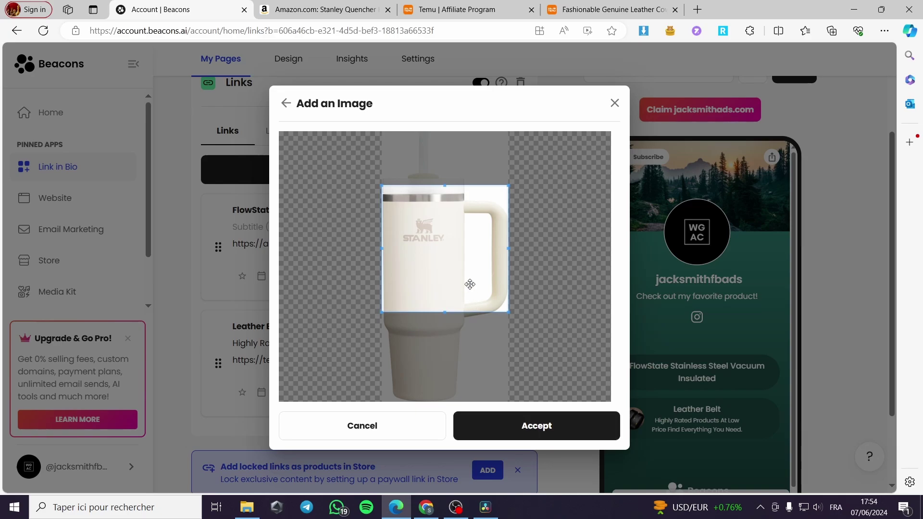
drag(470, 284, 463, 237)
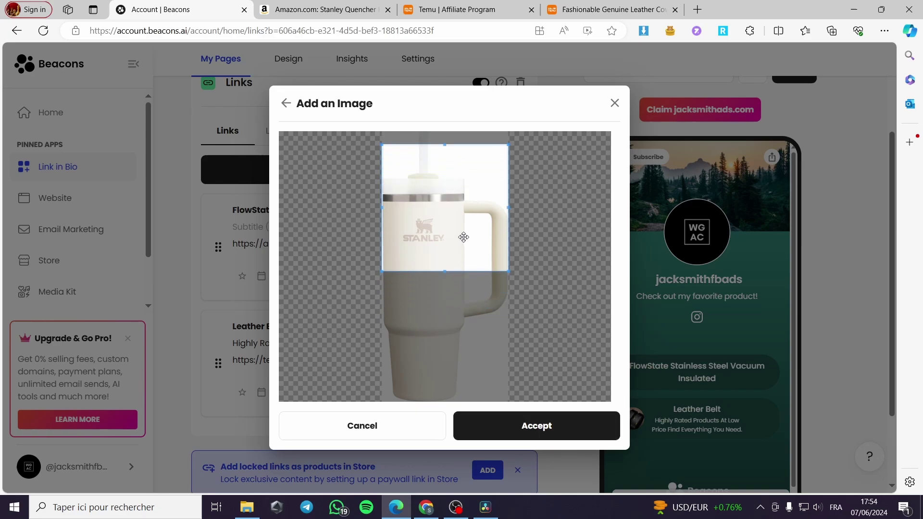
click(533, 431)
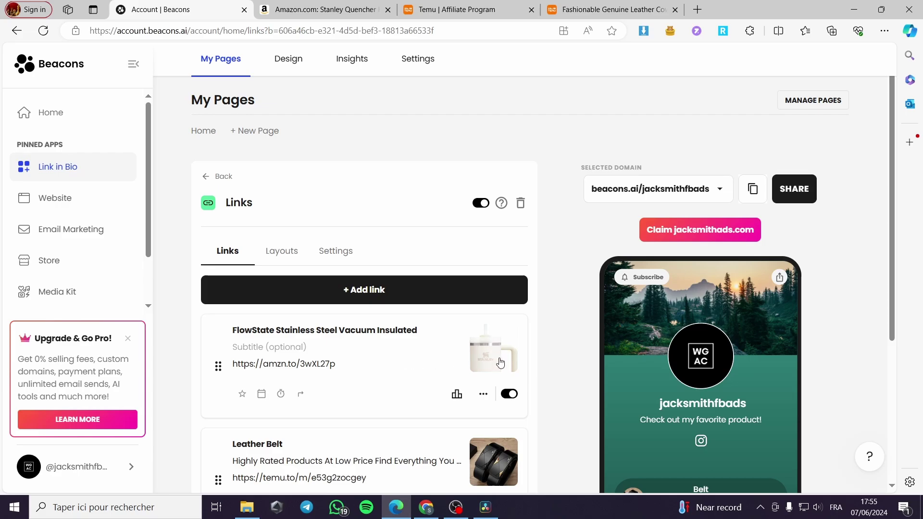
scroll(493, 361, down, 2)
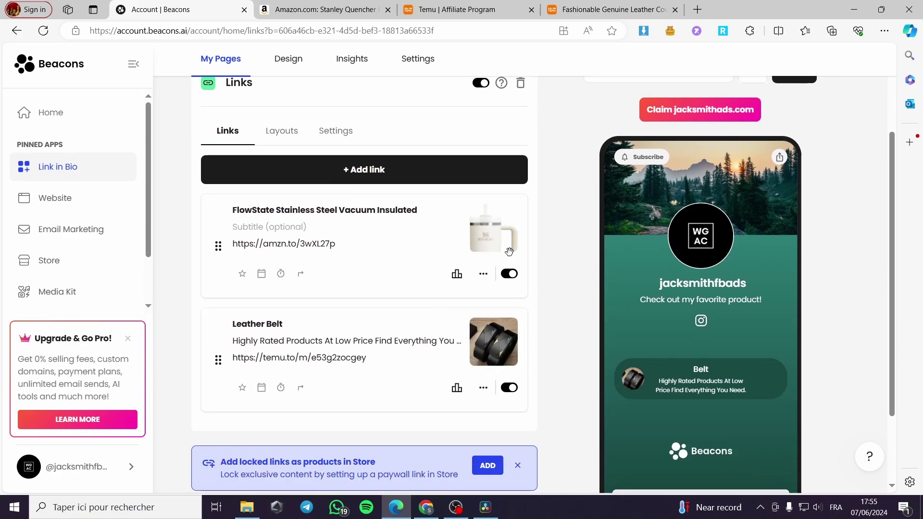
scroll(481, 252, down, 2)
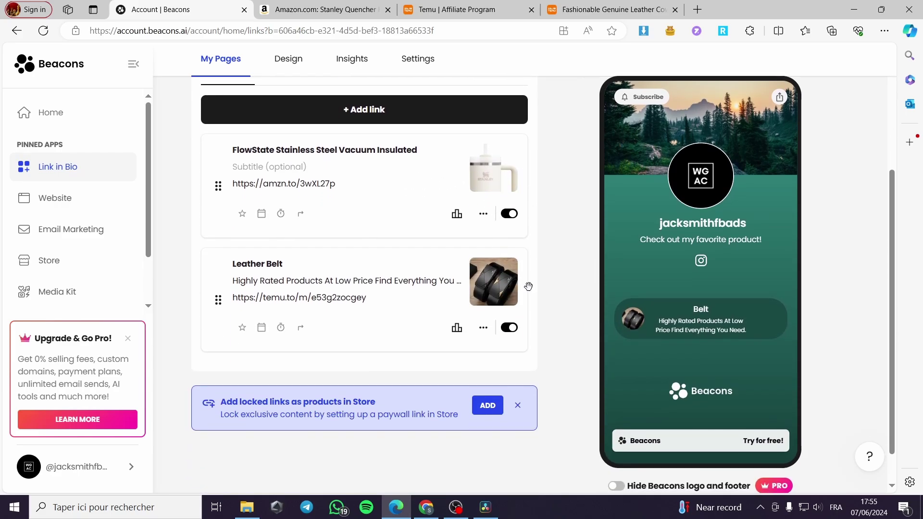
Reload the Beacons page and switch the FlowState tumbler link's visibility off and back on.
scroll(497, 268, up, 2)
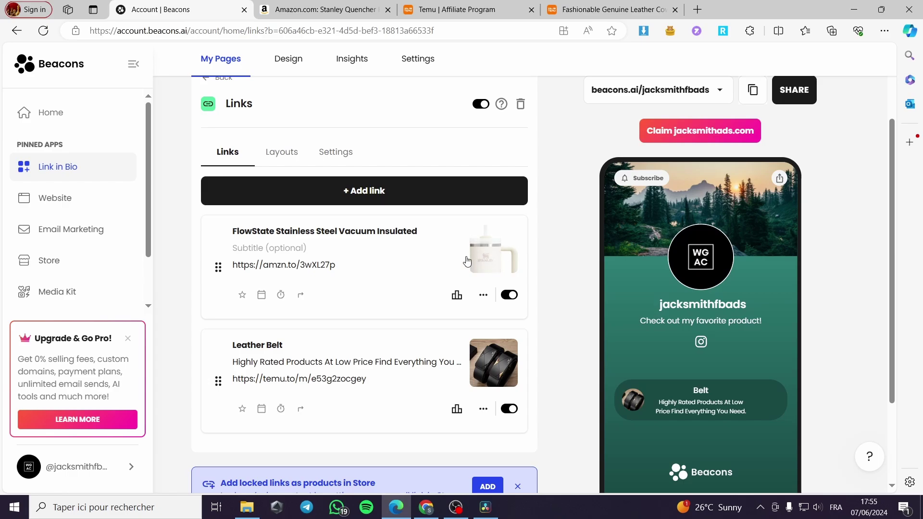
click(43, 31)
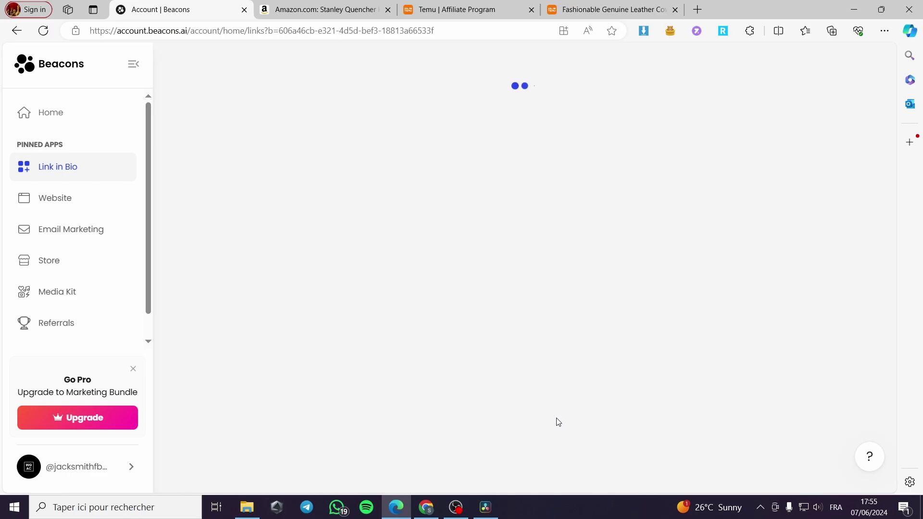
scroll(539, 402, down, 3)
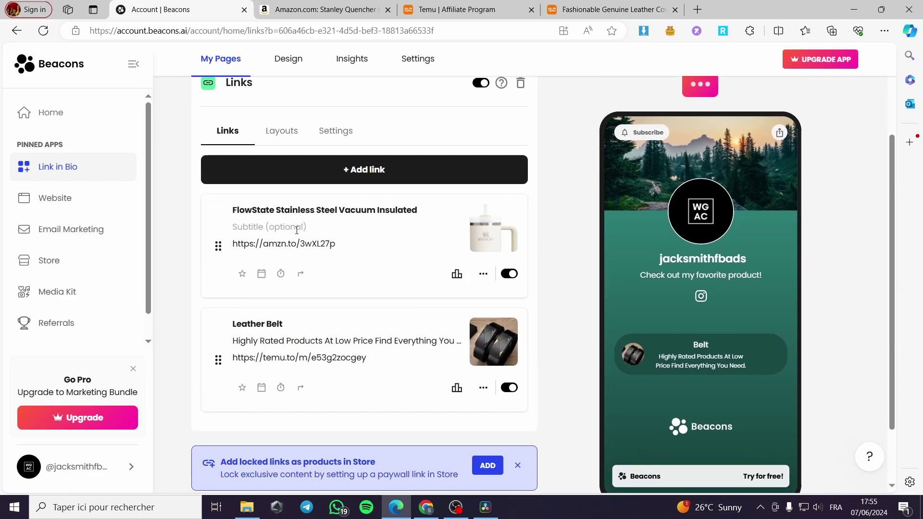
click(510, 274)
click(510, 274)
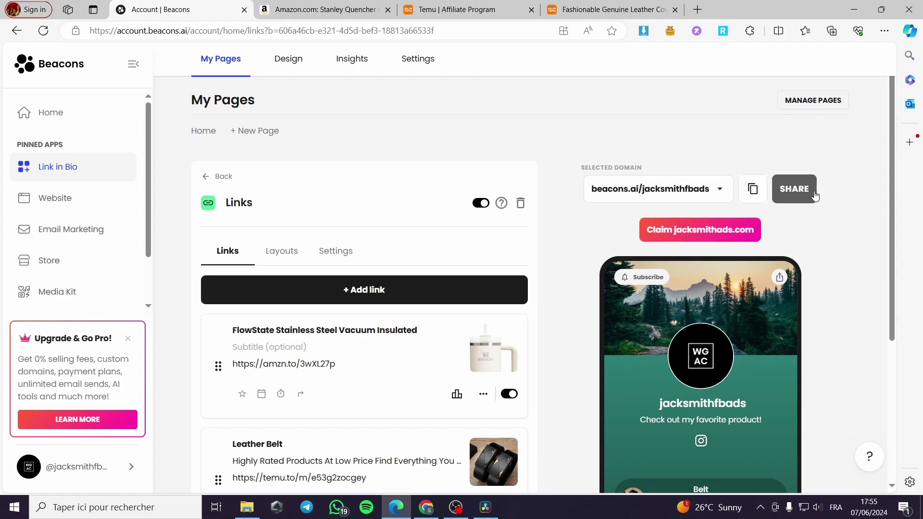
scroll(400, 345, down, 5)
scroll(528, 264, up, 5)
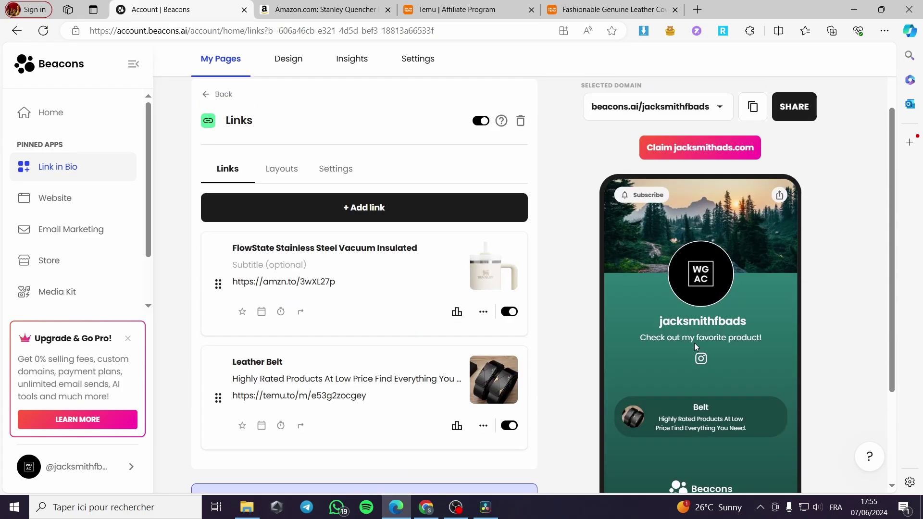
click(800, 189)
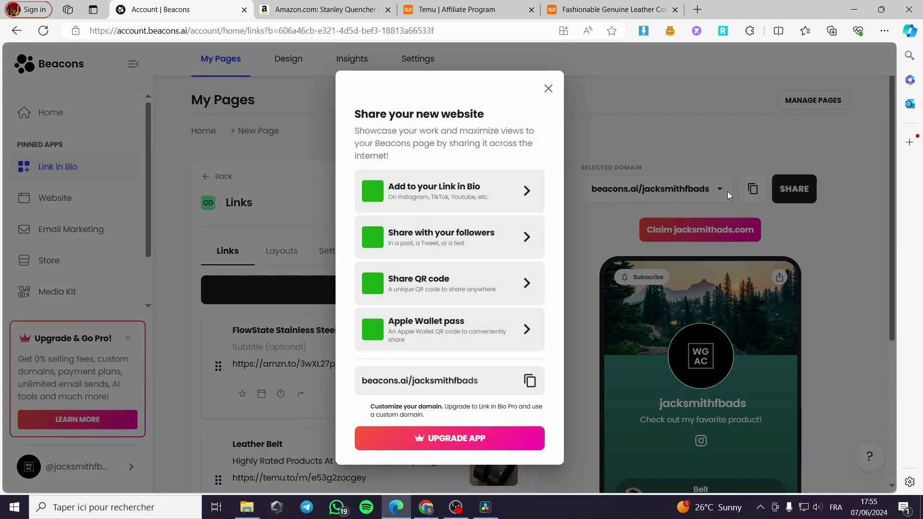
click(549, 89)
Copy the page's public Beacons link, open it in a new browser tab and place that tab beside the account tab.
click(753, 189)
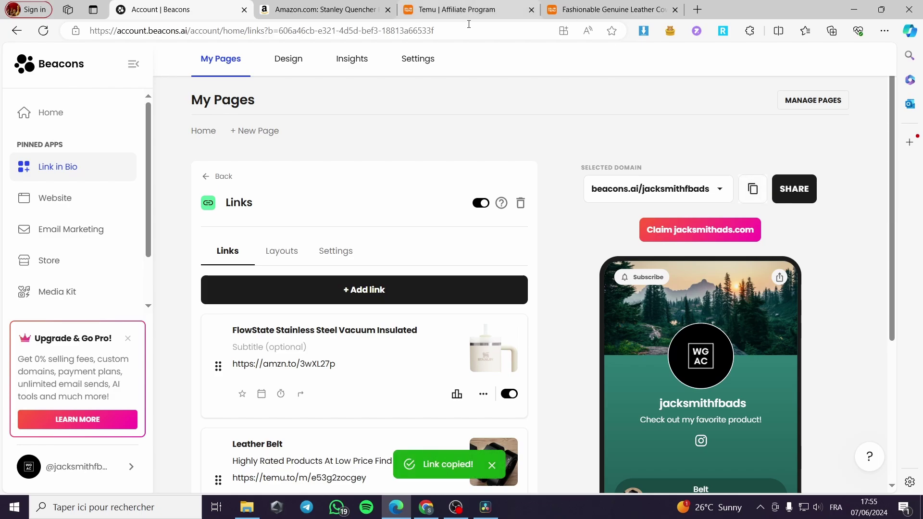
click(696, 10)
key(ctrl+v)
key(Return)
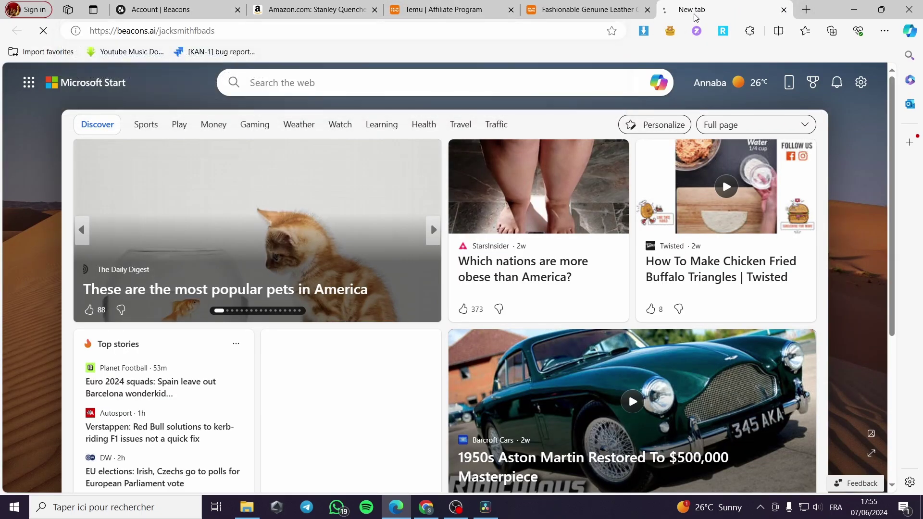
click(181, 9)
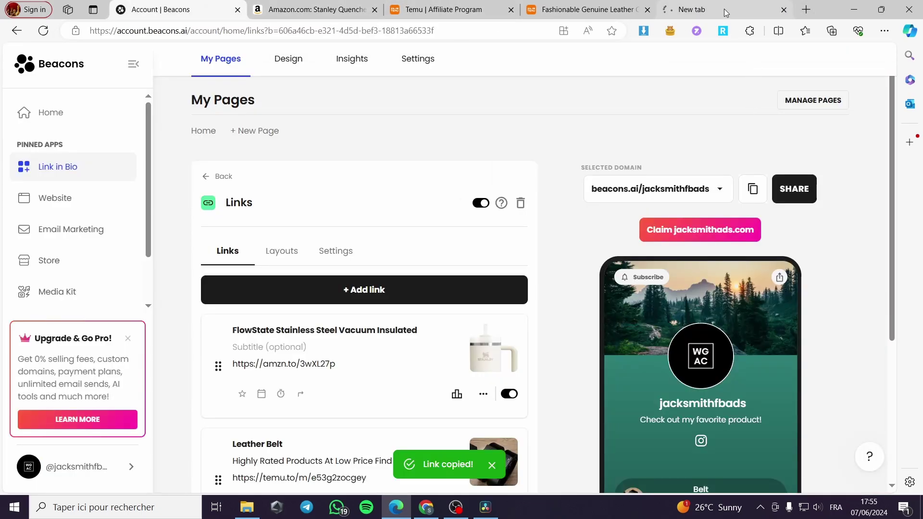
drag(692, 10, 183, 3)
click(182, 4)
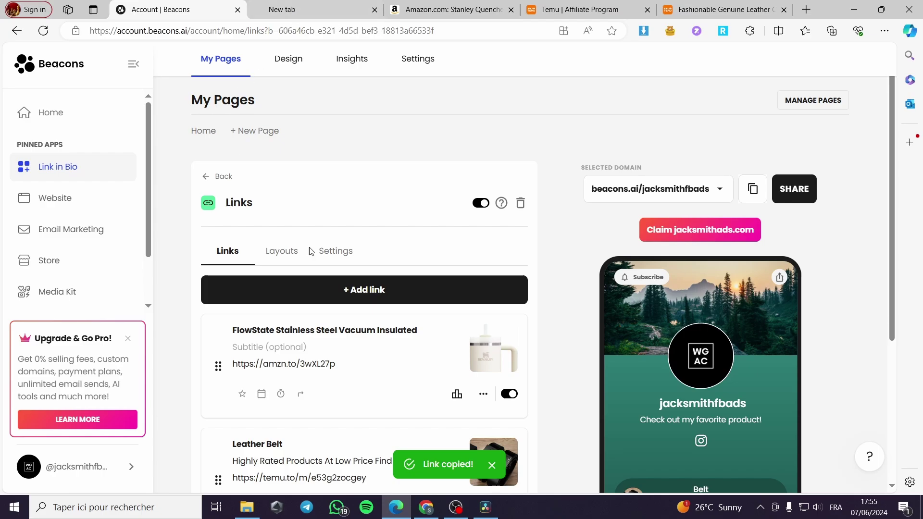
Compare the public Beacons page with the Links block to check which product links it displays.
scroll(679, 393, down, 1)
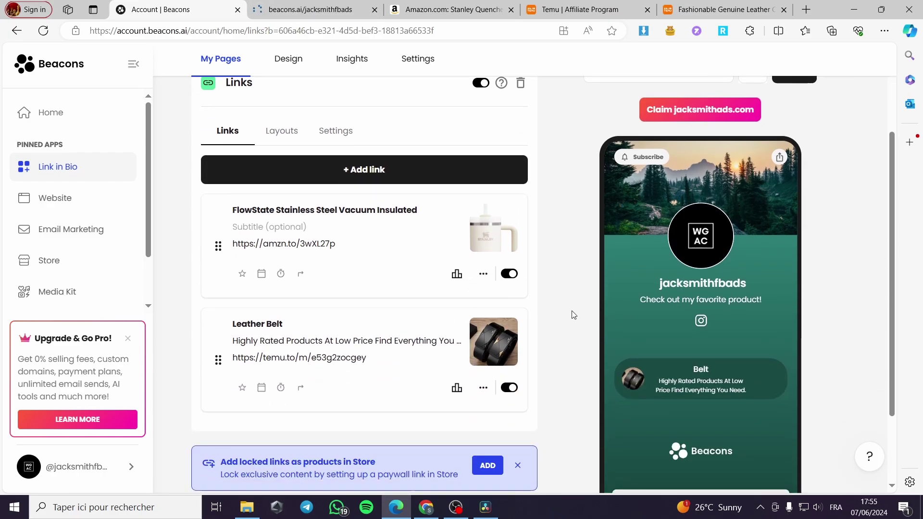
click(295, 7)
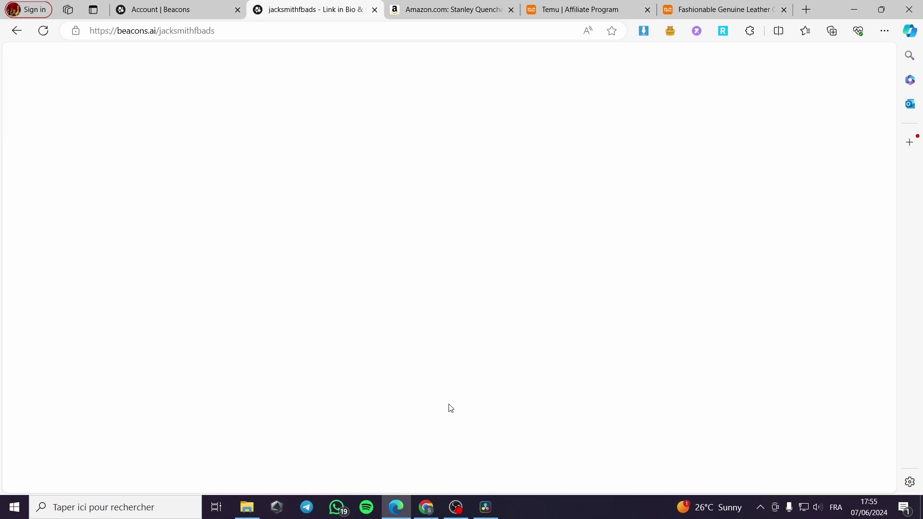
click(152, 6)
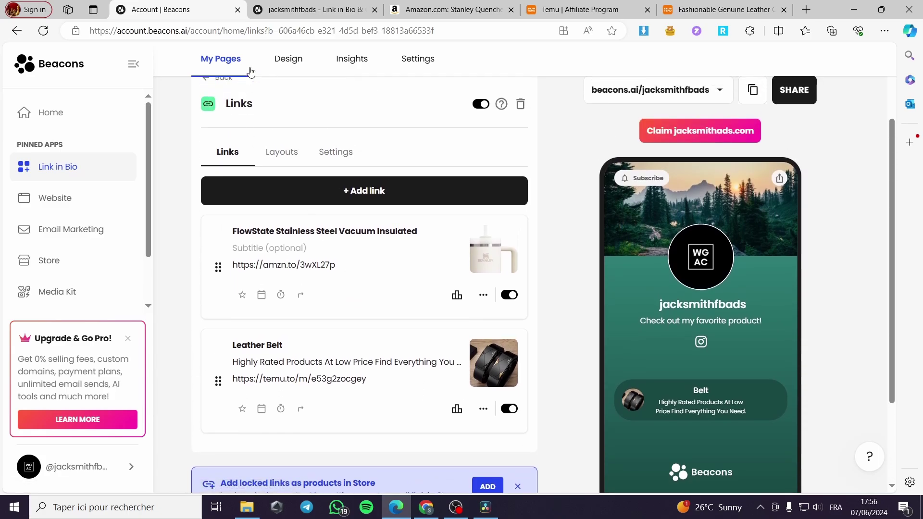
click(302, 17)
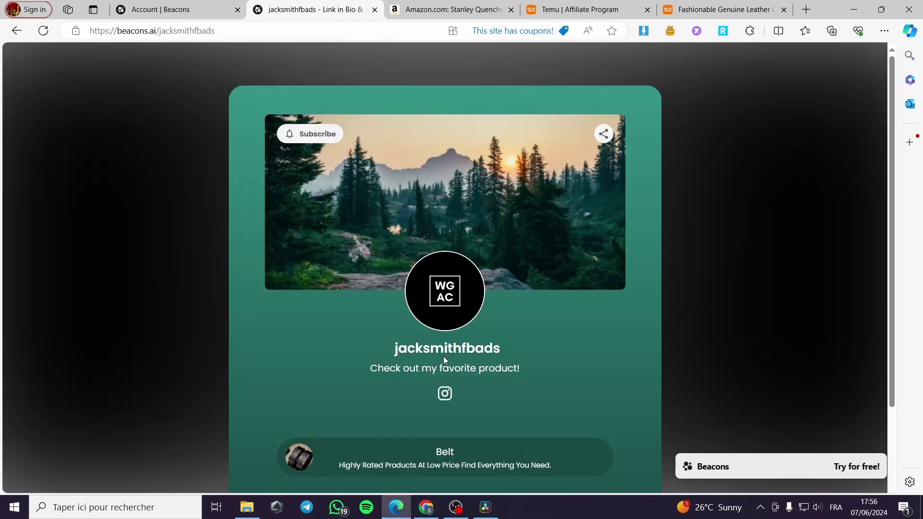
scroll(481, 365, down, 3)
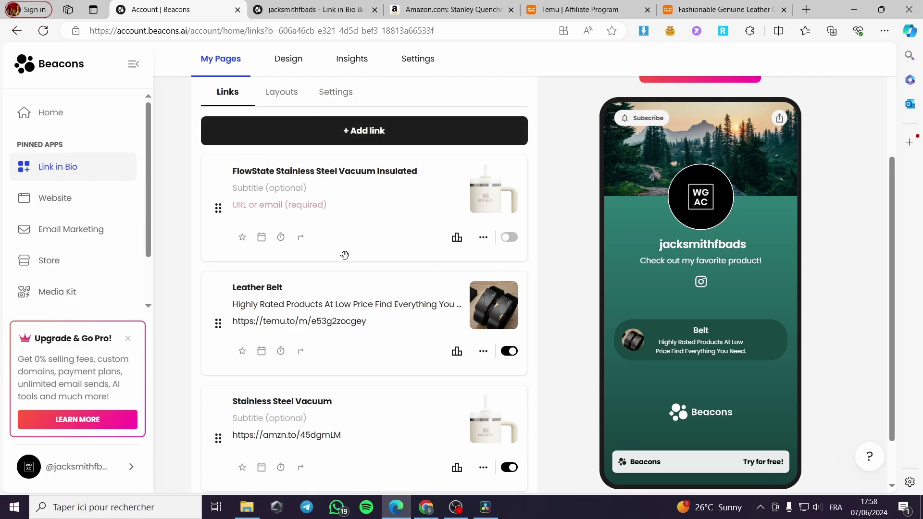
Review the Links block's layout options and settings, and return to its list of product links.
scroll(344, 255, down, 1)
scroll(425, 321, up, 5)
click(290, 255)
scroll(308, 252, down, 3)
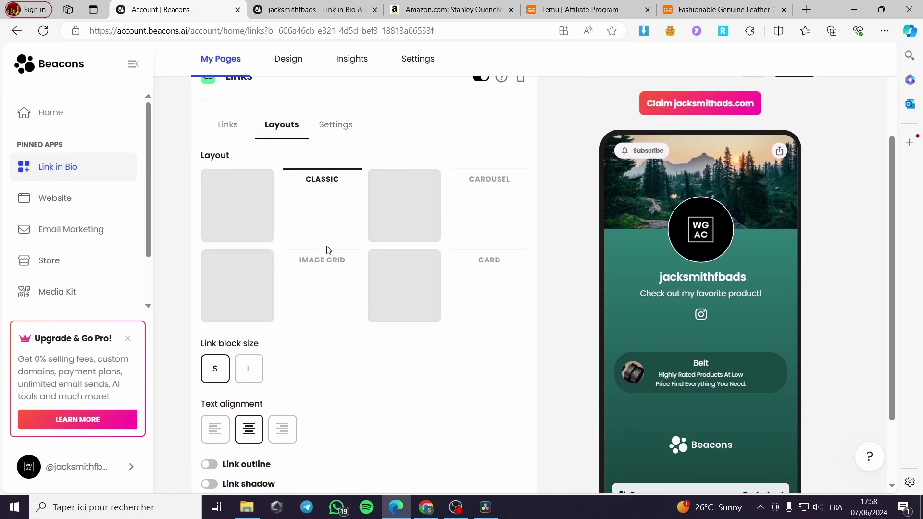
scroll(302, 221, down, 1)
scroll(255, 200, up, 3)
scroll(327, 243, down, 2)
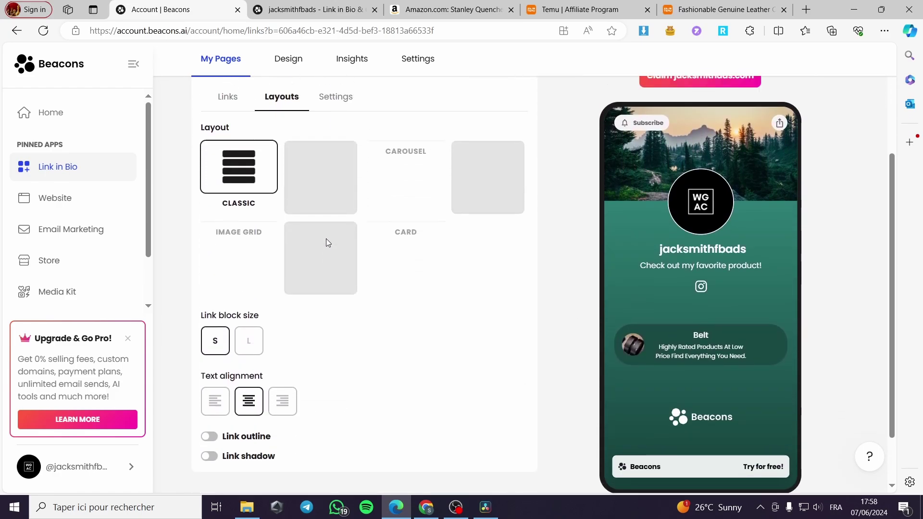
scroll(332, 248, up, 3)
click(336, 250)
click(226, 250)
scroll(495, 275, down, 3)
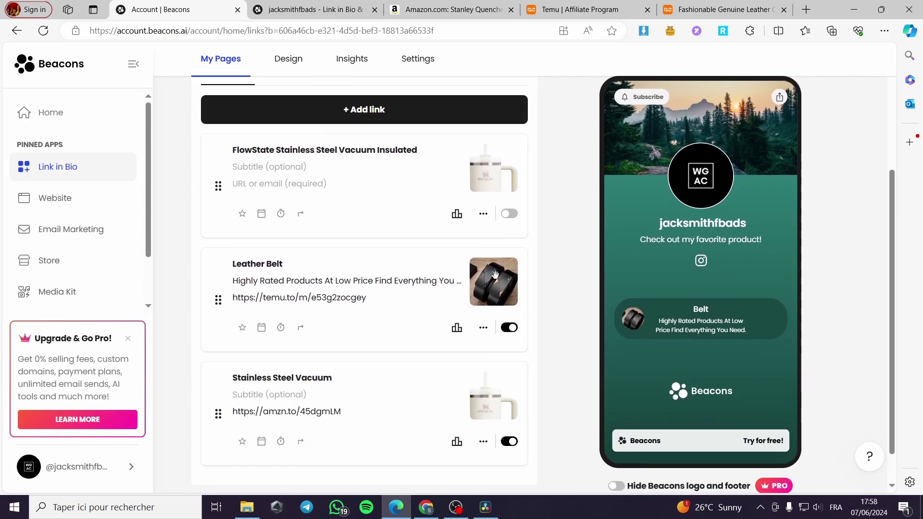